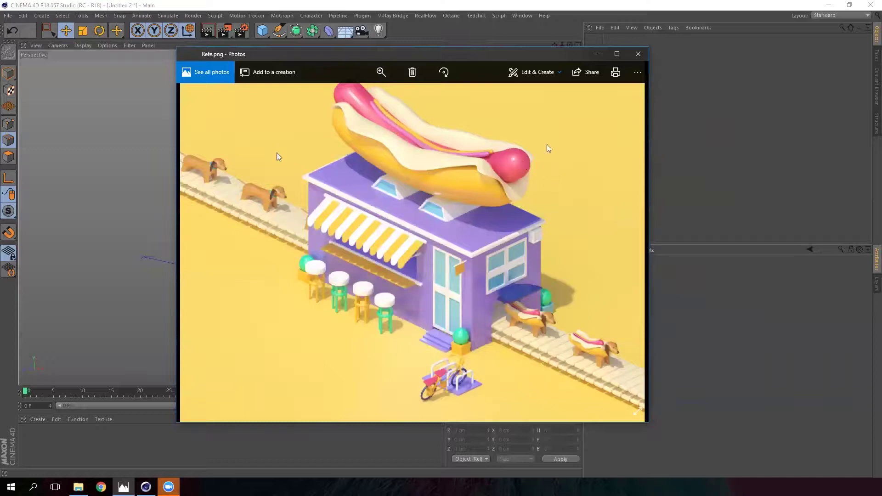
# Leave the reference image and add a cylinder with a radius of 34 cm and a height of 343 cm
pyautogui.click(596, 54)
pyautogui.keyDown('alt'); pyautogui.moveTo(283, 157); pyautogui.dragTo(239, 168); pyautogui.keyUp('alt')
pyautogui.click(263, 31)
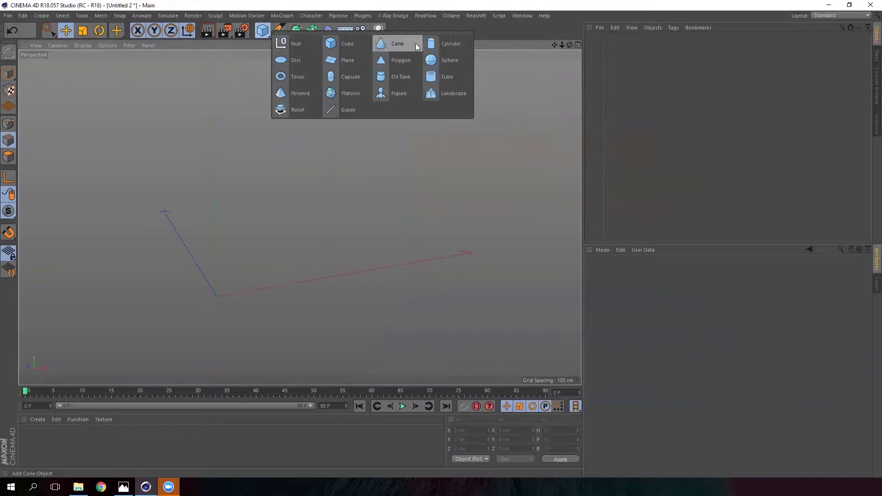
pyautogui.moveTo(415, 43); pyautogui.dragTo(430, 46)
pyautogui.scroll(-3, 438, 156)
pyautogui.keyDown('alt'); pyautogui.moveTo(305, 200); pyautogui.dragTo(360, 203, button='middle'); pyautogui.keyUp('alt')
pyautogui.click(634, 272)
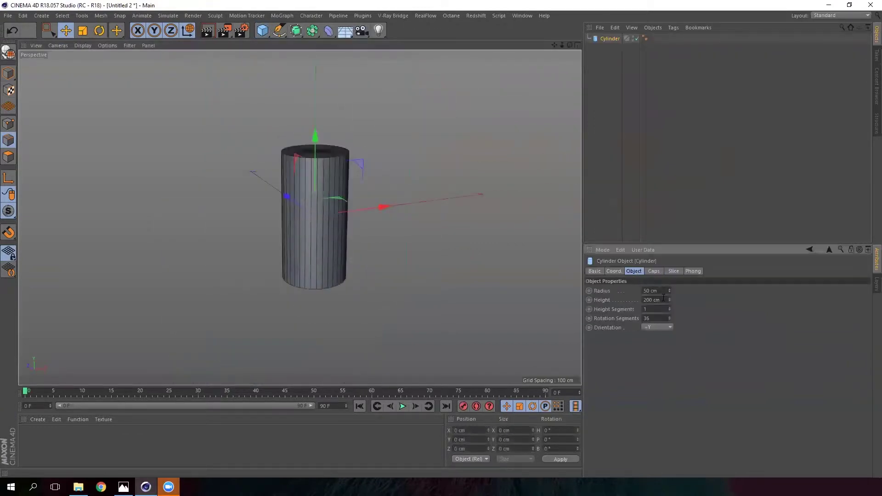
pyautogui.moveTo(670, 301); pyautogui.dragTo(666, 236)
pyautogui.moveTo(671, 292); pyautogui.dragTo(667, 300)
# Round the cylinder's caps with a 34 cm fillet of 14 segments and set its height segments to 15
pyautogui.click(658, 271)
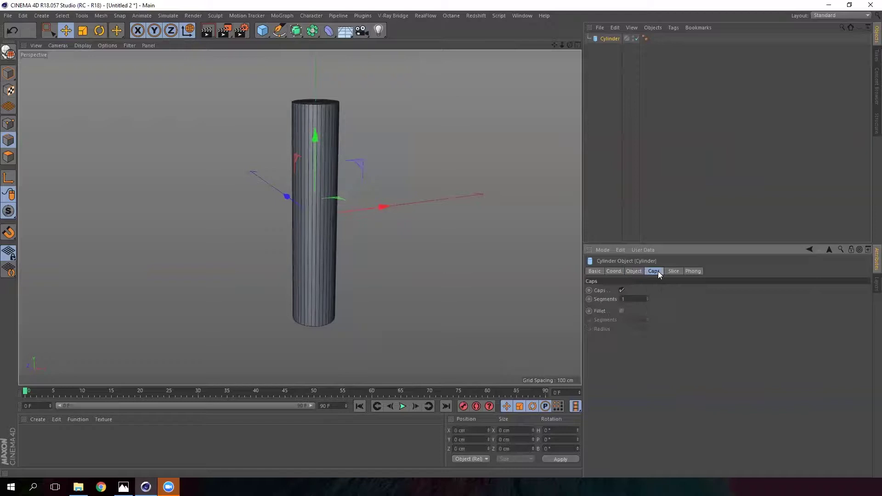
pyautogui.click(622, 311)
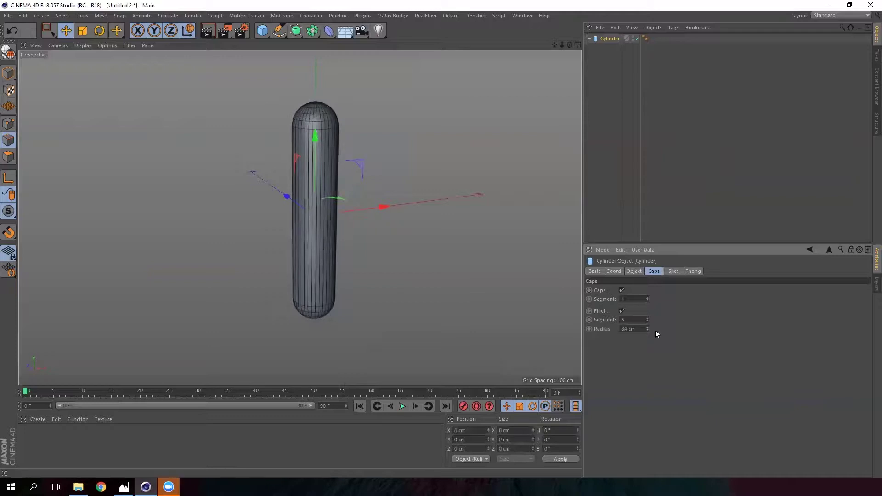
pyautogui.moveTo(649, 317); pyautogui.dragTo(650, 312)
pyautogui.moveTo(326, 178); pyautogui.dragTo(342, 226, button='middle')
pyautogui.keyDown('alt'); pyautogui.moveTo(342, 223); pyautogui.dragTo(342, 159); pyautogui.keyUp('alt')
pyautogui.keyDown('alt'); pyautogui.moveTo(342, 159); pyautogui.dragTo(340, 175, button='middle'); pyautogui.keyUp('alt')
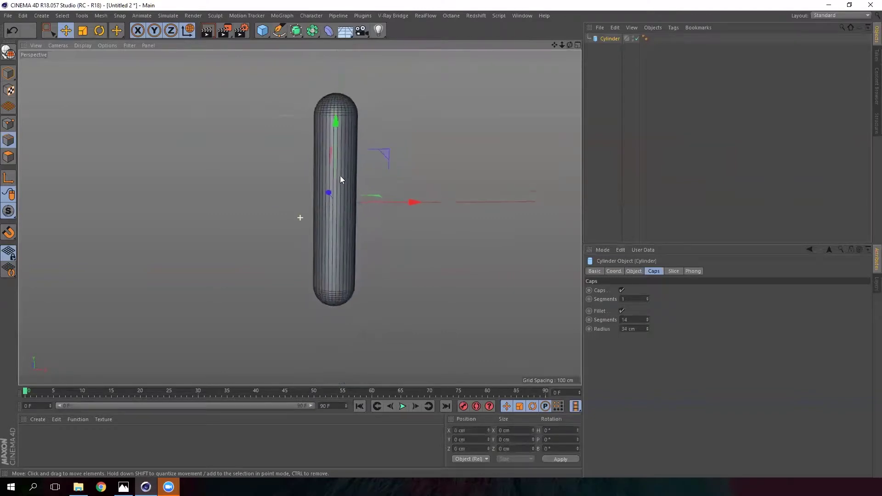
pyautogui.click(637, 271)
pyautogui.moveTo(671, 302); pyautogui.dragTo(672, 301)
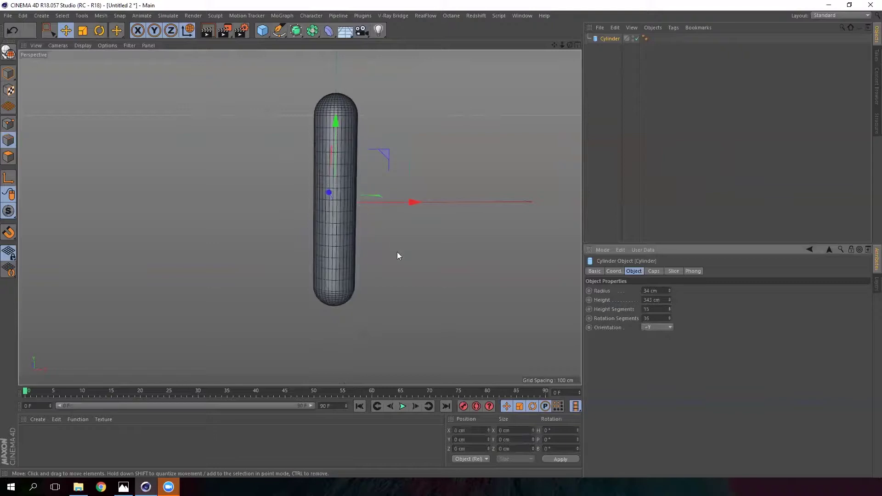
# Add a Bend deformer as a child of the cylinder and fit it to its parent
pyautogui.moveTo(329, 31); pyautogui.dragTo(347, 39)
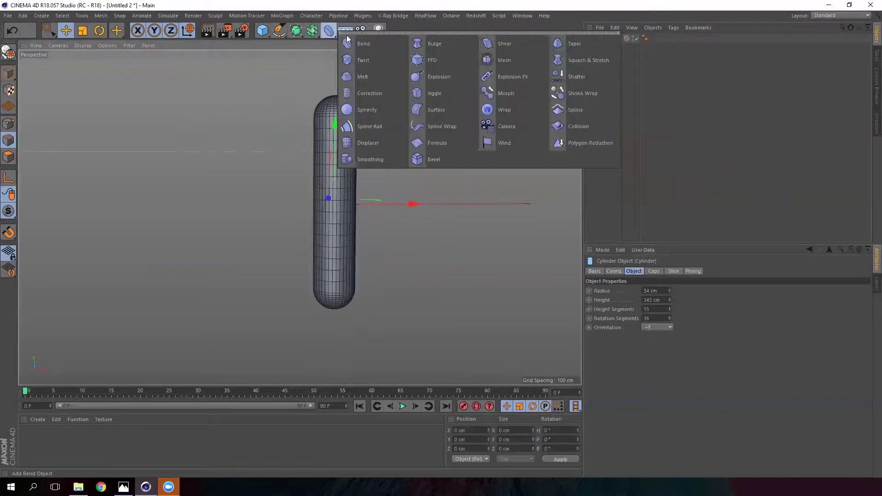
pyautogui.click(372, 44)
pyautogui.moveTo(611, 37); pyautogui.dragTo(604, 51)
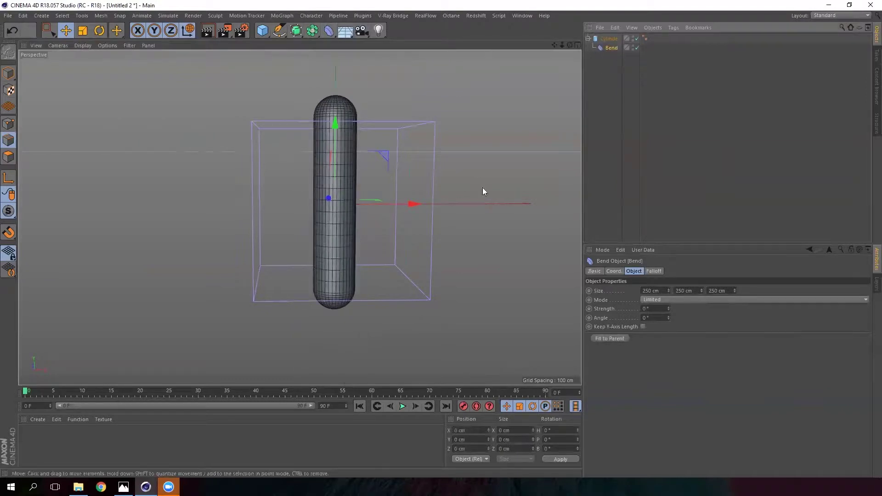
pyautogui.click(619, 338)
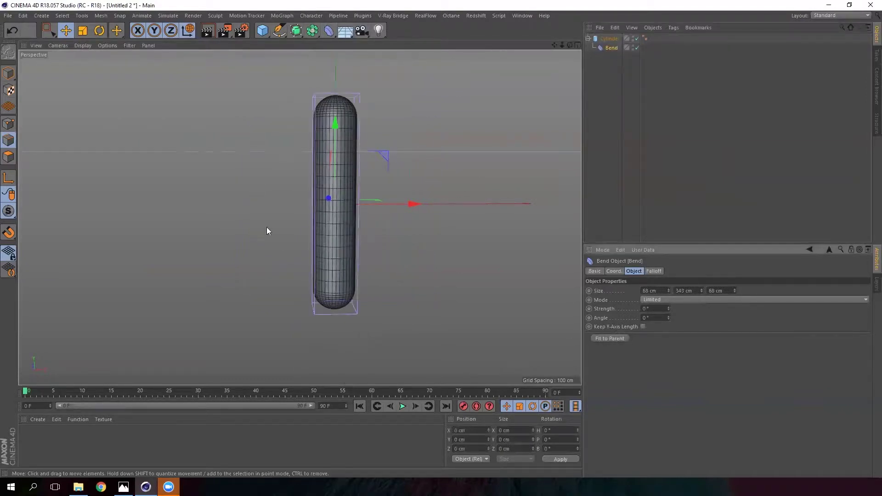
# Bend the cylinder into a smooth sausage curve and set its height segments to 21
pyautogui.moveTo(670, 309)
pyautogui.mouseDown()
pyautogui.moveTo(675, 271)
pyautogui.moveTo(671, 302)
pyautogui.mouseUp()
pyautogui.click(611, 39)
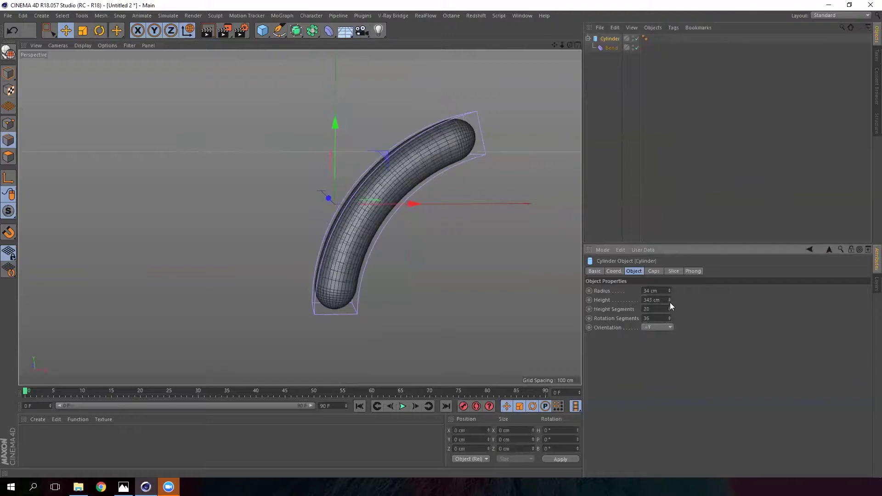
pyautogui.click(588, 38)
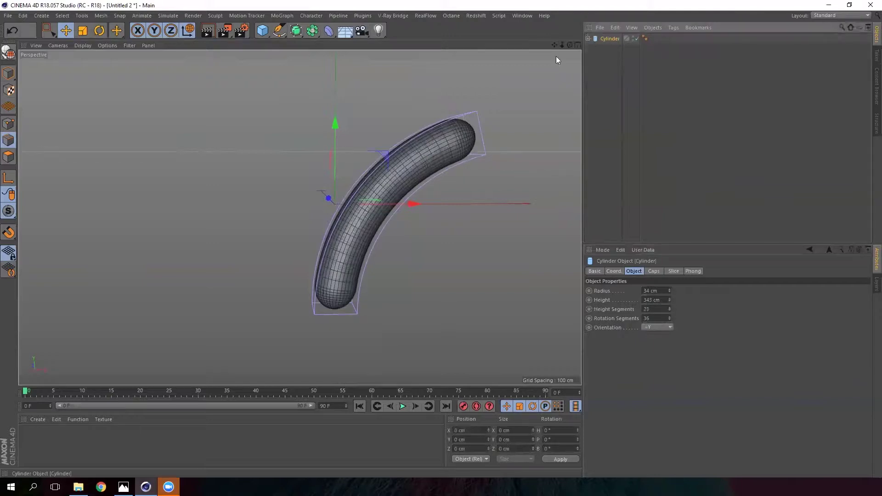
# Rotate the bent cylinder until it lies horizontally with both ends curving upward
pyautogui.click(101, 31)
pyautogui.moveTo(312, 161); pyautogui.dragTo(270, 330)
pyautogui.click(66, 31)
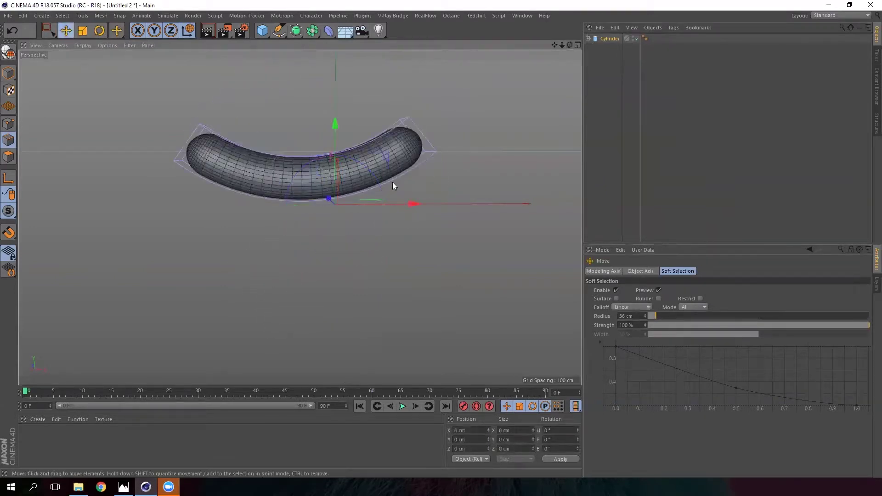
pyautogui.press('r')
pyautogui.moveTo(365, 169); pyautogui.dragTo(314, 155)
pyautogui.click(67, 32)
pyautogui.keyDown('alt'); pyautogui.moveTo(399, 212); pyautogui.dragTo(471, 252, button='middle'); pyautogui.keyUp('alt')
pyautogui.keyDown('alt'); pyautogui.moveTo(470, 252); pyautogui.dragTo(450, 246); pyautogui.keyUp('alt')
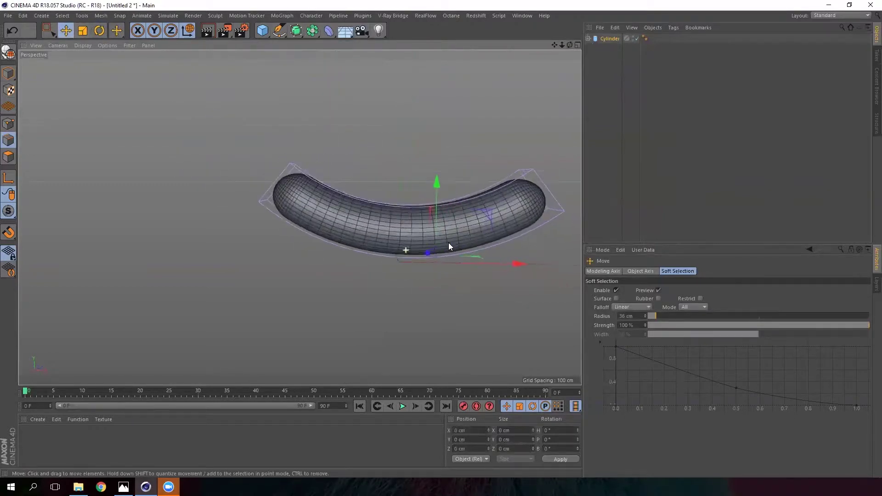
pyautogui.keyDown('alt'); pyautogui.moveTo(438, 195); pyautogui.dragTo(341, 258); pyautogui.keyUp('alt')
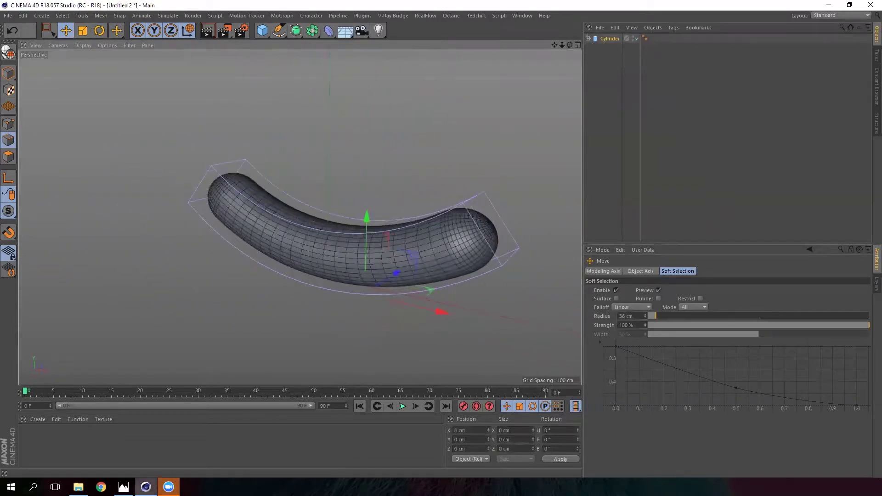
# Check the hot dog in the reference image and duplicate the bent cylinder together with its deformer
pyautogui.click(123, 487)
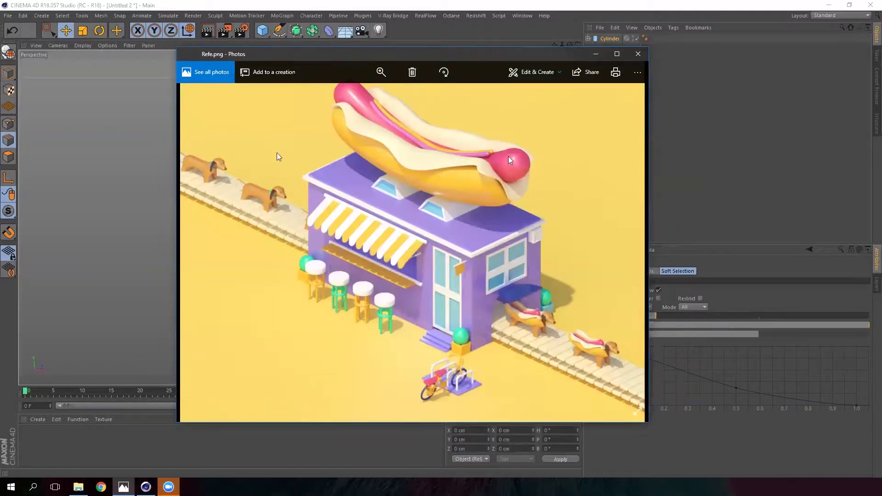
pyautogui.click(598, 54)
pyautogui.scroll(-3, 357, 223)
pyautogui.keyDown('alt'); pyautogui.moveTo(404, 215); pyautogui.dragTo(401, 258); pyautogui.keyUp('alt')
pyautogui.click(611, 39)
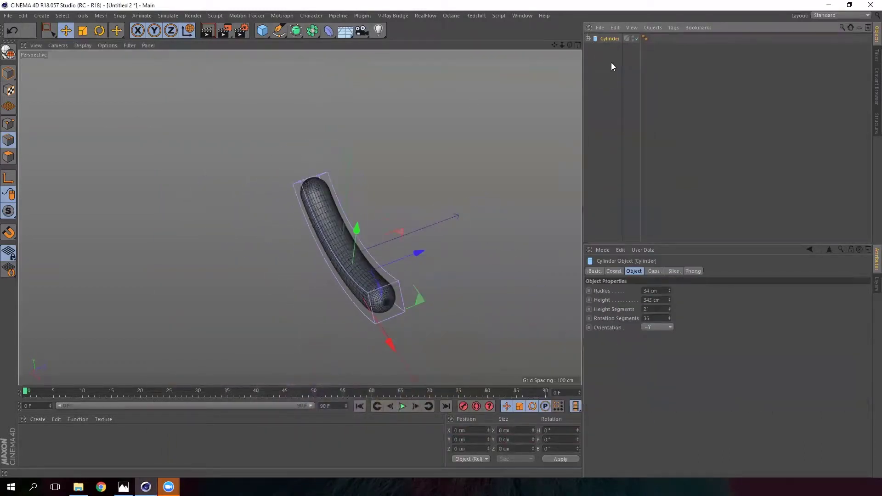
pyautogui.hotkey('ctrl', 'c')
pyautogui.hotkey('ctrl', 'v')
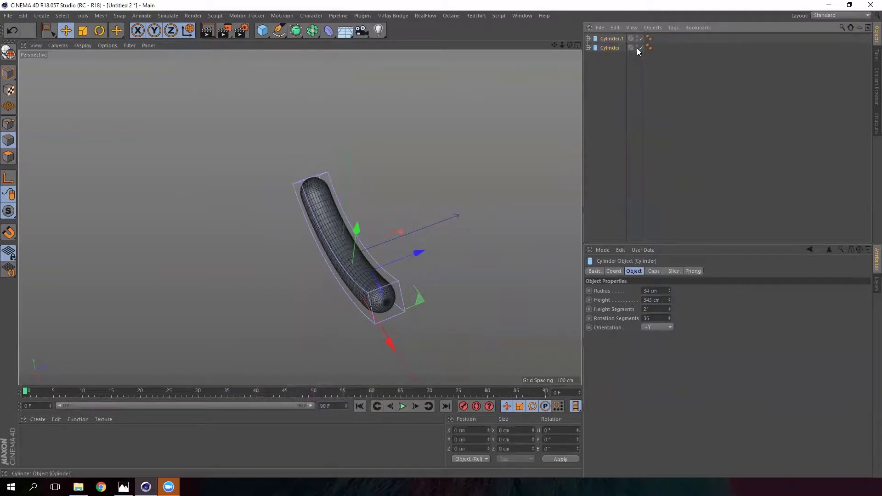
# Rename the original cylinder as Salchicha and hide it in the viewport
pyautogui.doubleClick(615, 49)
pyautogui.press('BackSpace')
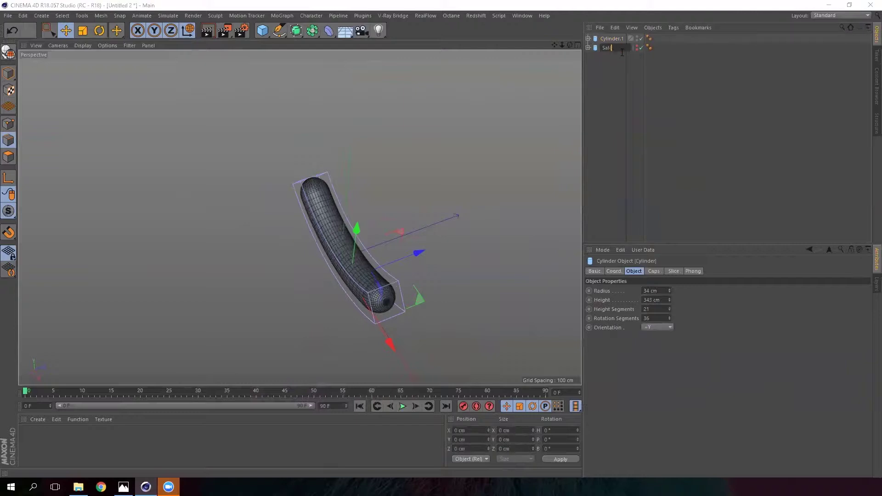
pyautogui.write('Salchicha')
pyautogui.press('Return')
pyautogui.scroll(2, 365, 263)
pyautogui.keyDown('alt'); pyautogui.moveTo(365, 264); pyautogui.dragTo(322, 232); pyautogui.keyUp('alt')
# Rename the duplicated cylinder as Pan
pyautogui.click(609, 37)
pyautogui.keyDown('alt'); pyautogui.moveTo(370, 169); pyautogui.dragTo(506, 111); pyautogui.keyUp('alt')
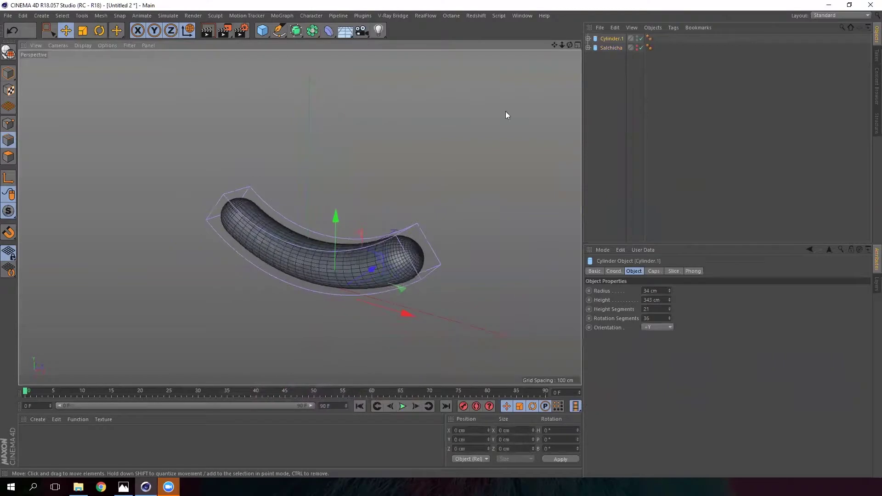
pyautogui.doubleClick(621, 38)
pyautogui.press('BackSpace')
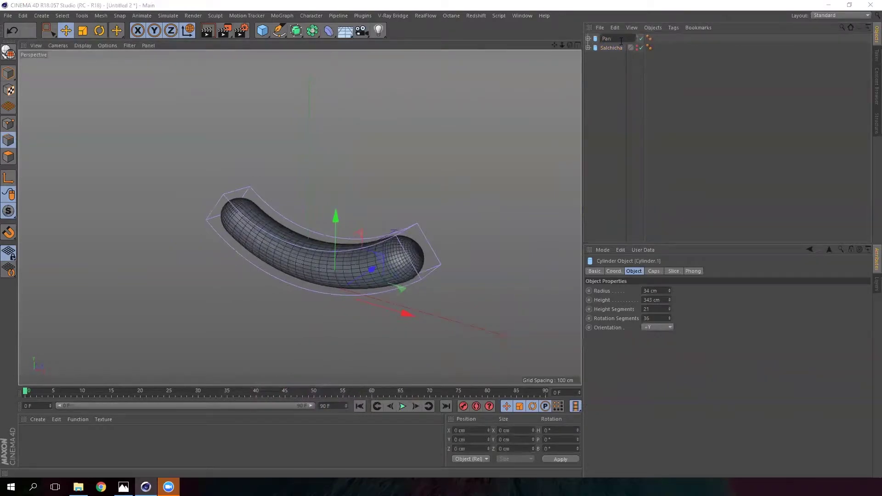
pyautogui.write('Pan')
pyautogui.press('Return')
pyautogui.keyDown('alt'); pyautogui.moveTo(345, 206); pyautogui.dragTo(414, 244); pyautogui.keyUp('alt')
pyautogui.keyDown('alt'); pyautogui.moveTo(203, 247); pyautogui.dragTo(361, 243); pyautogui.keyUp('alt')
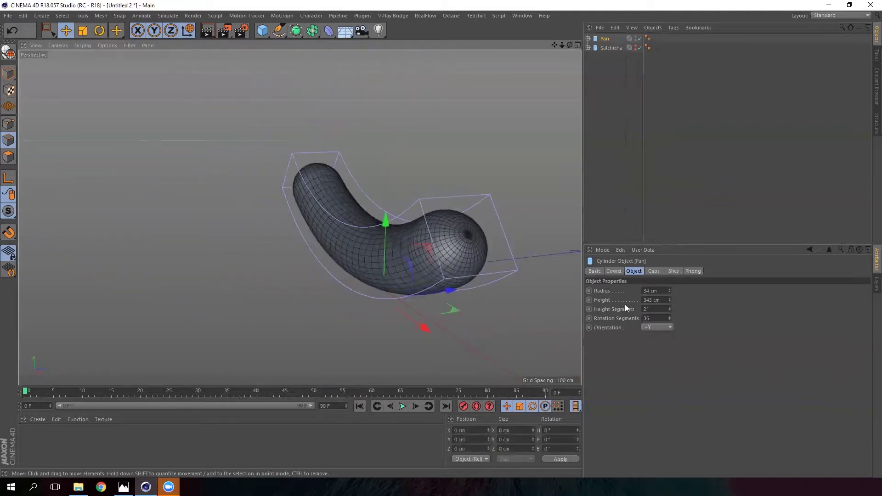
# Reduce the Pan cylinder's height segments to 7
pyautogui.click(669, 311)
pyautogui.moveTo(669, 316); pyautogui.dragTo(669, 316)
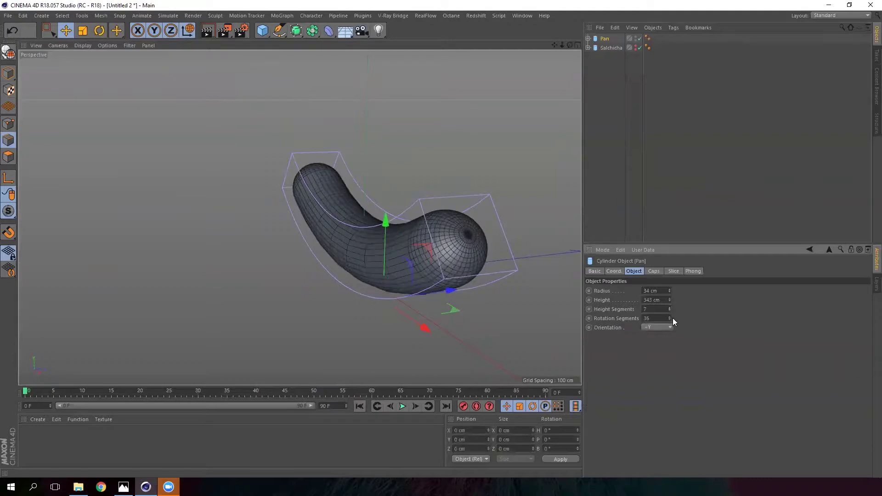
pyautogui.keyDown('alt'); pyautogui.moveTo(397, 299); pyautogui.dragTo(470, 286); pyautogui.keyUp('alt')
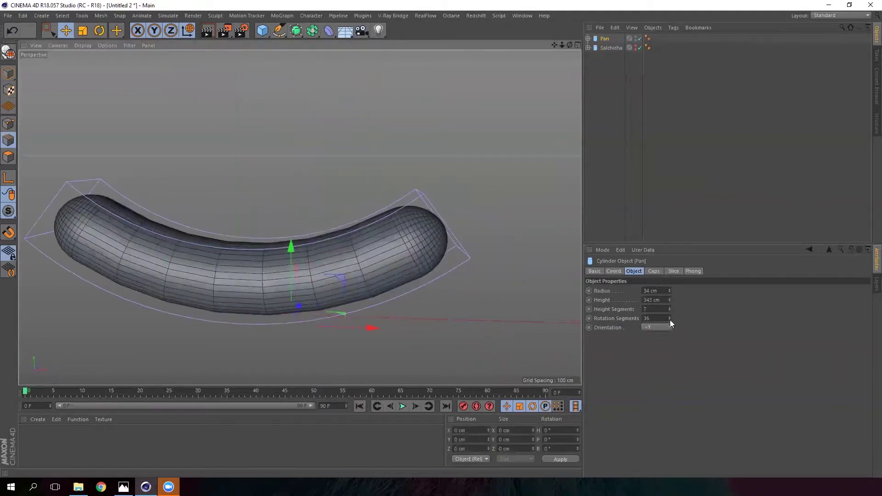
# Try 8 rotation segments on the Pan cylinder
pyautogui.moveTo(660, 318); pyautogui.dragTo(588, 317)
pyautogui.write('8')
pyautogui.press('Return')
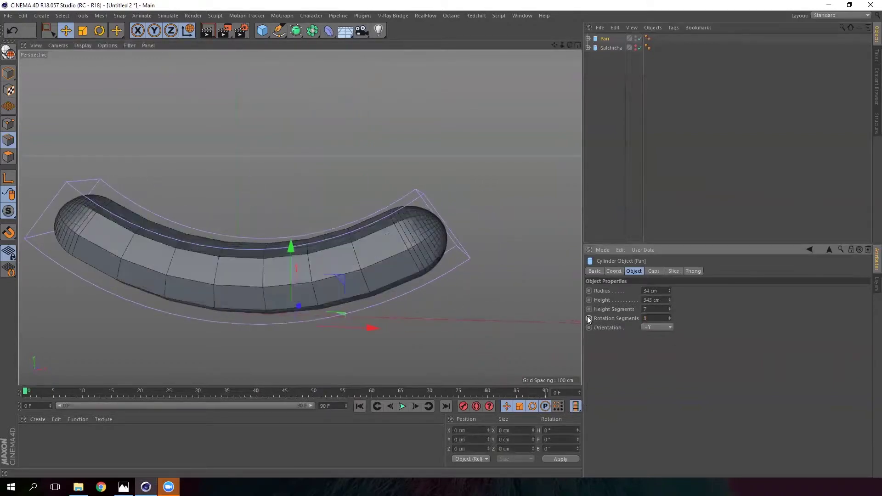
pyautogui.keyDown('alt'); pyautogui.moveTo(380, 277); pyautogui.dragTo(248, 296); pyautogui.keyUp('alt')
# Set the Pan cylinder's rotation segments to 12
pyautogui.click(655, 319)
pyautogui.write('12')
pyautogui.press('Return')
pyautogui.keyDown('alt'); pyautogui.moveTo(391, 215); pyautogui.dragTo(466, 254); pyautogui.keyUp('alt')
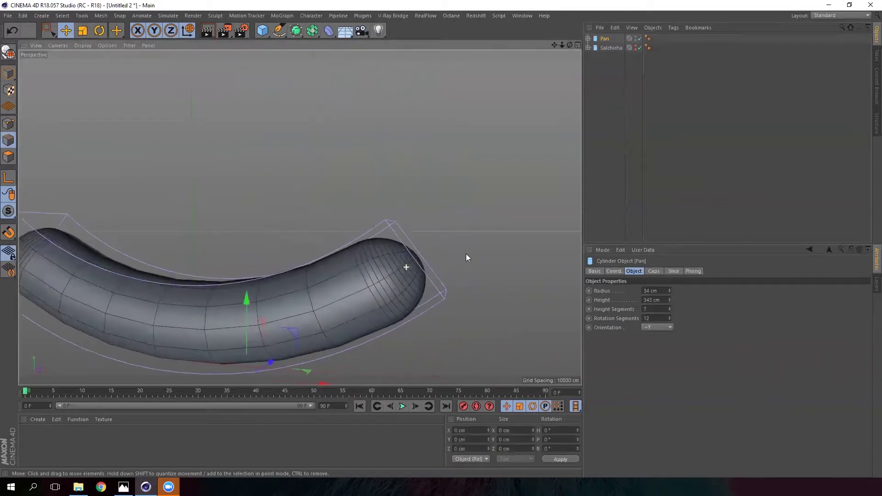
# Reduce the fillet segments on the Pan cylinder's caps to 4
pyautogui.click(653, 271)
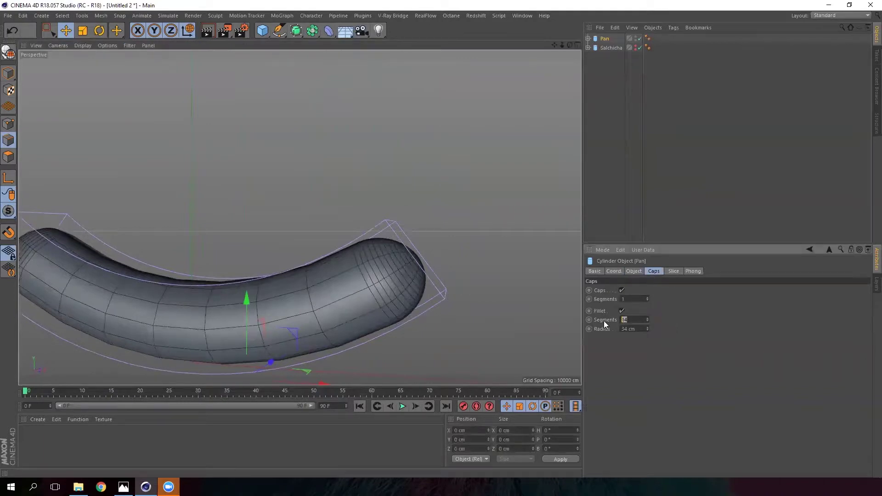
pyautogui.moveTo(404, 245)
pyautogui.keyDown('alt'); pyautogui.mouseDown()
pyautogui.moveTo(272, 289)
pyautogui.moveTo(415, 268)
pyautogui.moveTo(399, 245)
pyautogui.moveTo(420, 249)
pyautogui.mouseUp(); pyautogui.keyUp('alt')
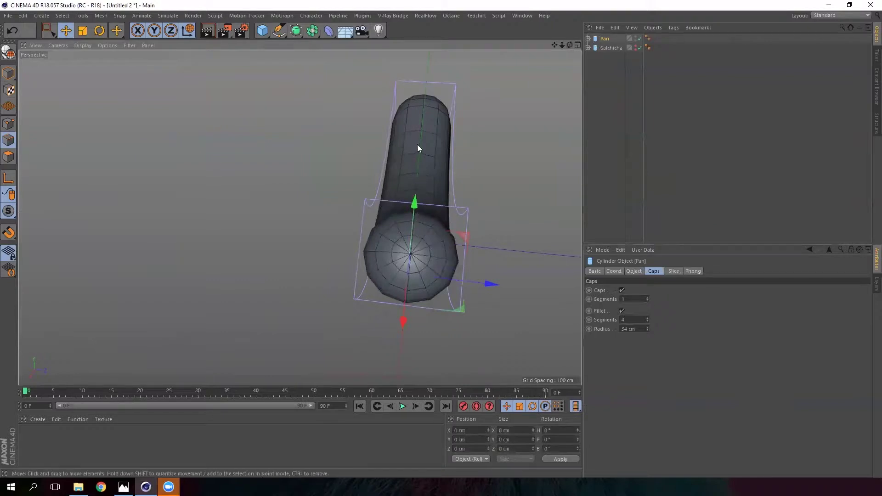
pyautogui.moveTo(414, 144)
pyautogui.keyDown('alt'); pyautogui.mouseDown()
pyautogui.moveTo(461, 164)
pyautogui.moveTo(527, 168)
pyautogui.moveTo(508, 208)
pyautogui.moveTo(545, 191)
pyautogui.moveTo(475, 170)
pyautogui.moveTo(401, 198)
pyautogui.moveTo(420, 244)
pyautogui.moveTo(380, 238)
pyautogui.moveTo(379, 258)
pyautogui.moveTo(411, 259)
pyautogui.moveTo(375, 242)
pyautogui.moveTo(378, 235)
pyautogui.mouseUp(); pyautogui.keyUp('alt')
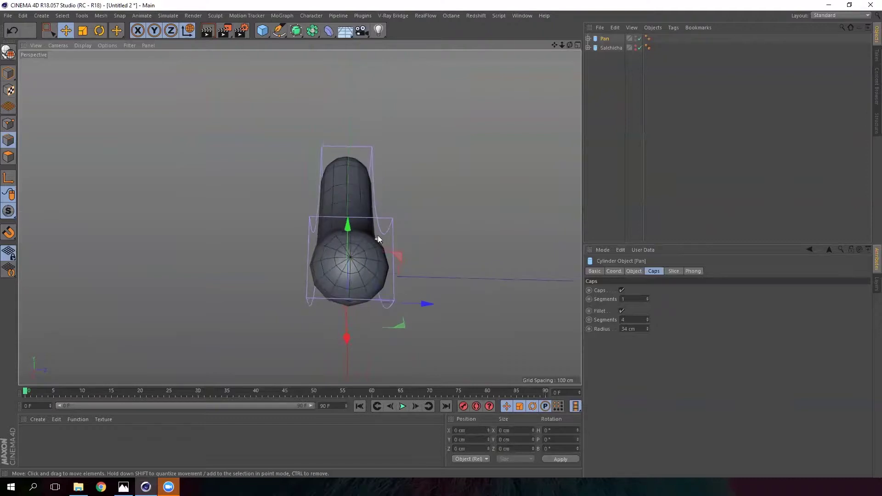
# Create a polygon copy of the Pan cylinder in its bent shape with Current State to Object
pyautogui.rightClick(607, 39)
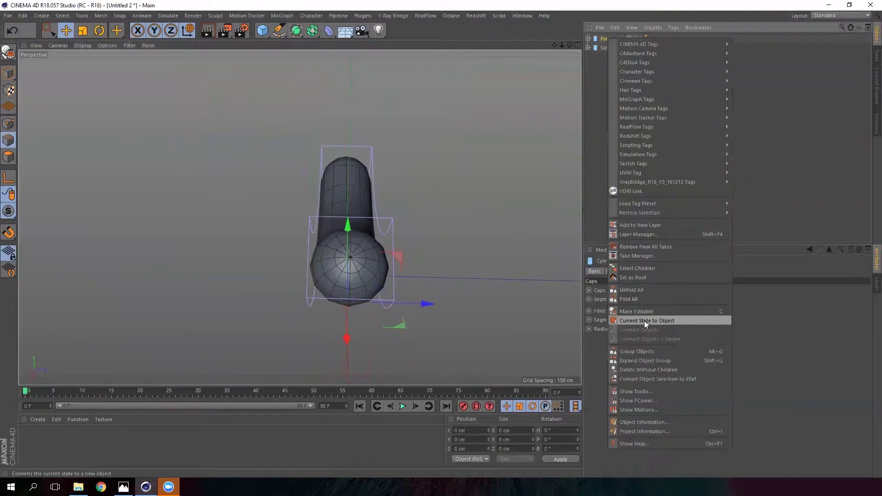
pyautogui.click(666, 320)
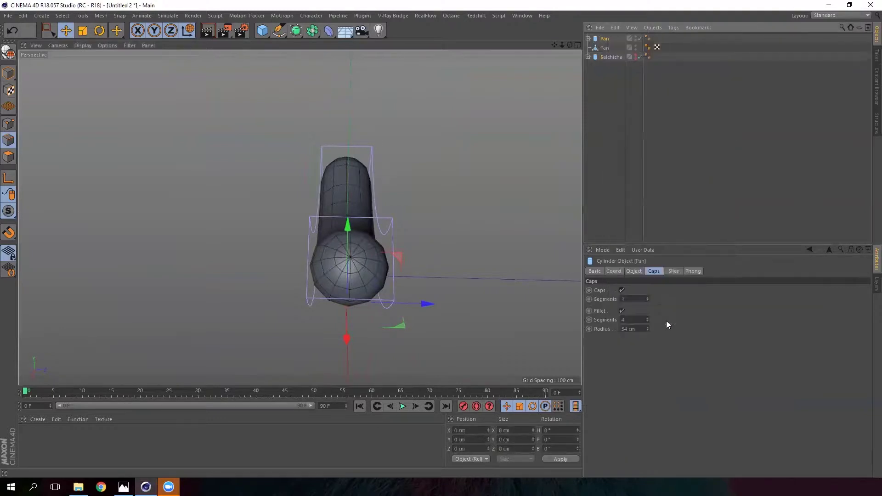
pyautogui.keyDown('alt'); pyautogui.moveTo(296, 234); pyautogui.dragTo(351, 246); pyautogui.keyUp('alt')
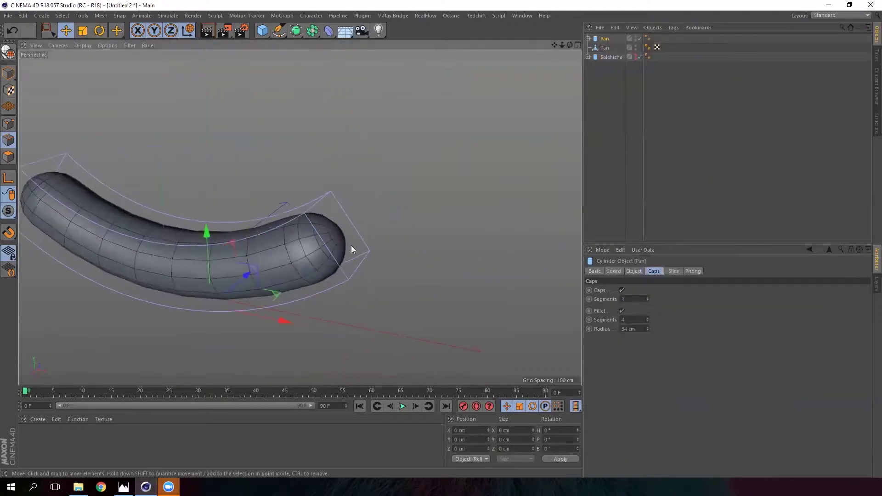
pyautogui.keyDown('alt'); pyautogui.moveTo(299, 232); pyautogui.dragTo(313, 247); pyautogui.keyUp('alt')
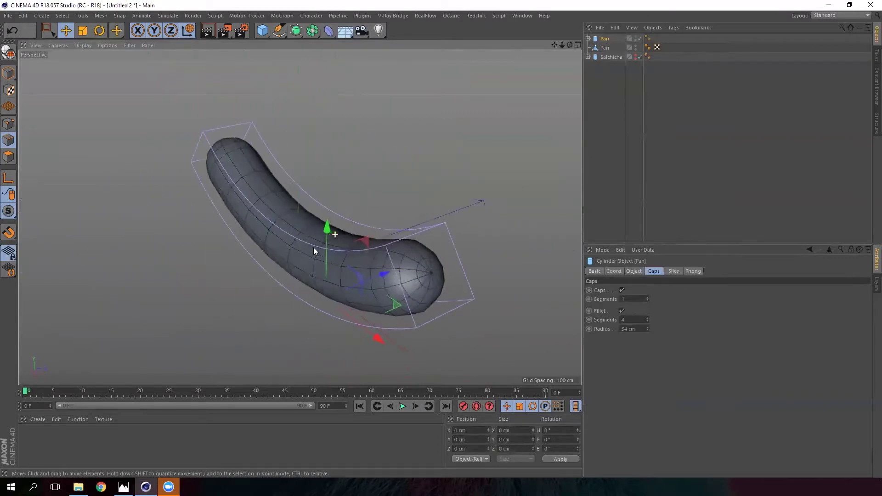
# Place the polygon Pan above the Pan cylinder in the object hierarchy and move the cylinder aside from it
pyautogui.click(605, 48)
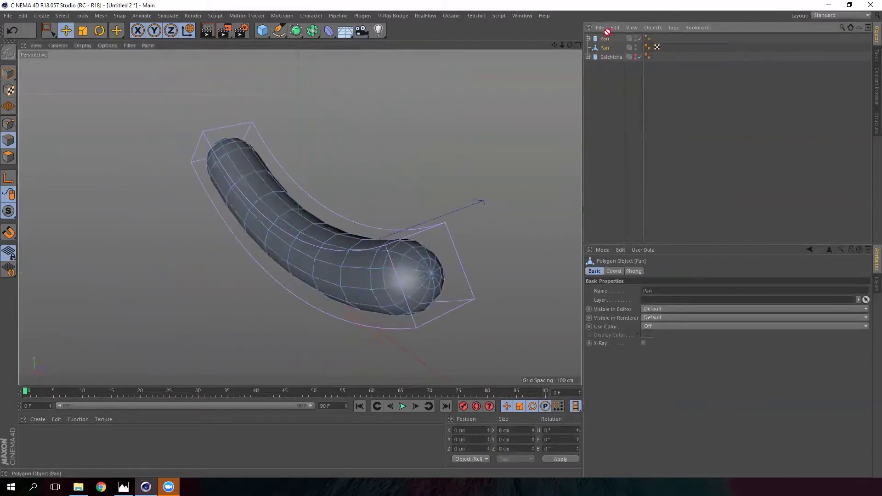
pyautogui.moveTo(608, 33); pyautogui.dragTo(608, 35)
pyautogui.click(588, 47)
pyautogui.click(588, 47)
pyautogui.click(607, 48)
pyautogui.moveTo(391, 276); pyautogui.dragTo(381, 227)
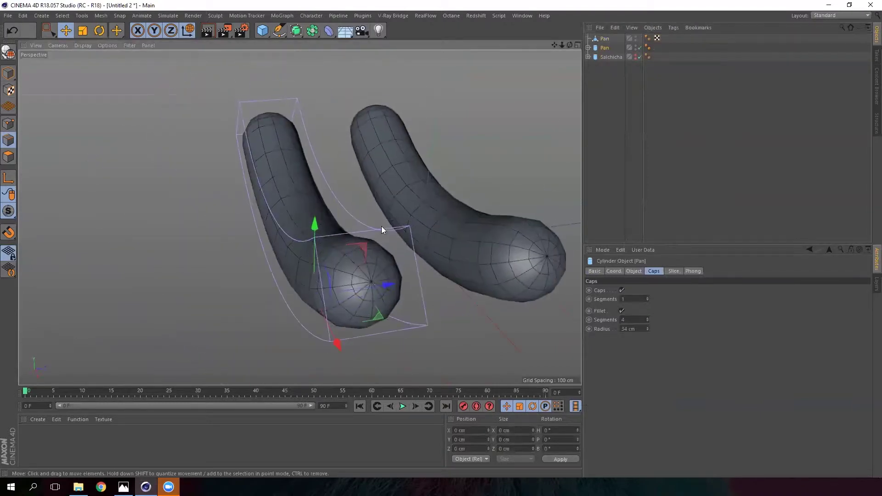
# Switch the Bend deformer under the Pan cylinder off and back on to compare it with the polygon copy
pyautogui.click(589, 48)
pyautogui.click(640, 57)
pyautogui.click(640, 57)
pyautogui.click(589, 47)
# Delete the Pan cylinder with its Bend deformer and select the remaining polygon Pan
pyautogui.click(604, 38)
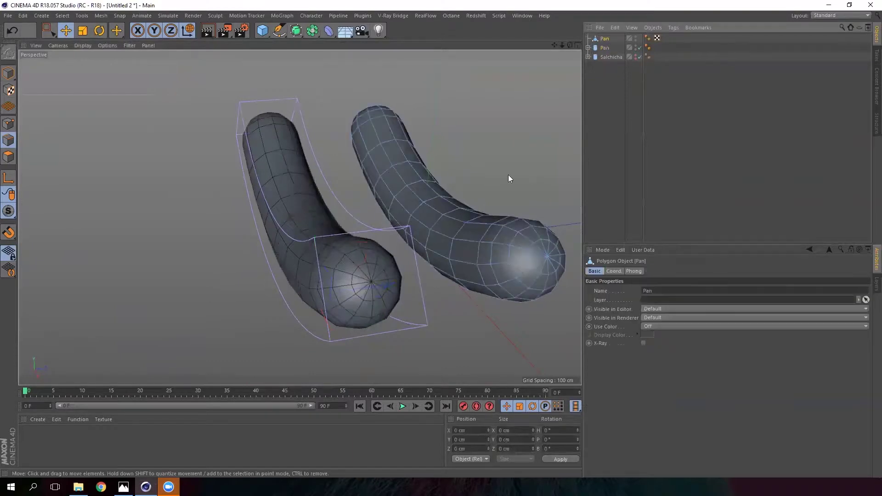
pyautogui.keyDown('alt'); pyautogui.moveTo(509, 174); pyautogui.dragTo(389, 166, button='middle'); pyautogui.keyUp('alt')
pyautogui.keyDown('alt'); pyautogui.moveTo(105, 72); pyautogui.dragTo(526, 63); pyautogui.keyUp('alt')
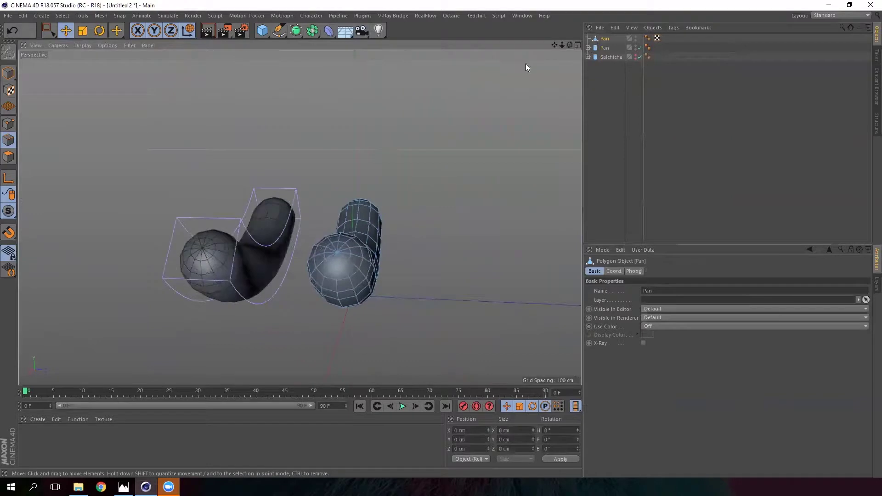
pyautogui.click(605, 48)
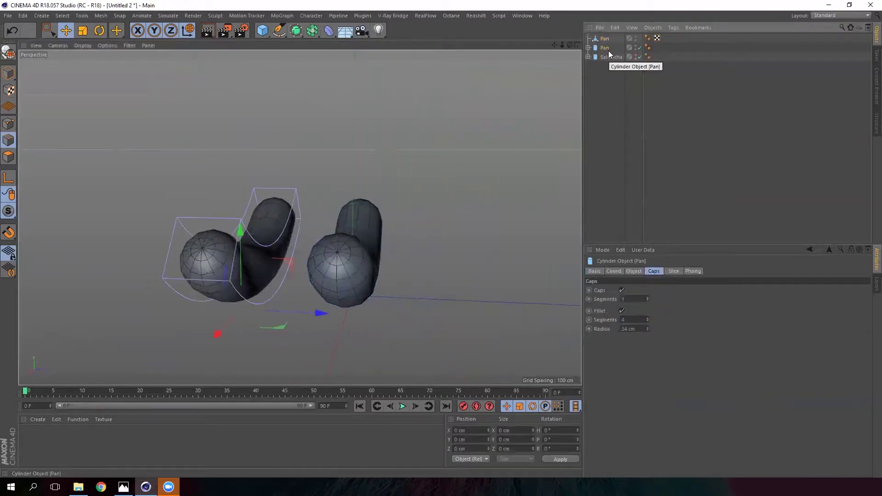
pyautogui.press('Delete')
pyautogui.click(607, 39)
# Rectangle-select the points on the positive Z half of the polygon Pan, turn soft selection off and delete them
pyautogui.keyDown('alt'); pyautogui.moveTo(356, 184); pyautogui.dragTo(455, 273); pyautogui.keyUp('alt')
pyautogui.scroll(3, 375, 238)
pyautogui.keyDown('alt'); pyautogui.moveTo(448, 230); pyautogui.dragTo(412, 219); pyautogui.keyUp('alt')
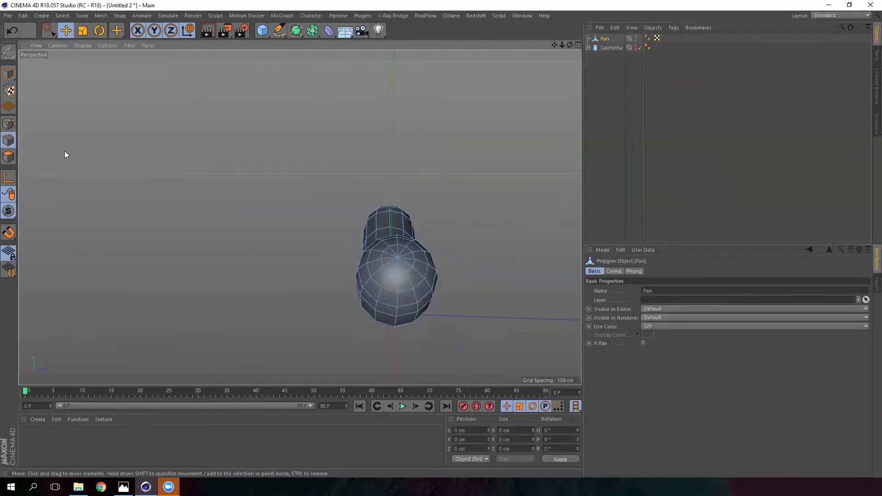
pyautogui.click(13, 127)
pyautogui.keyDown('alt'); pyautogui.moveTo(387, 298); pyautogui.dragTo(369, 279, button='middle'); pyautogui.keyUp('alt')
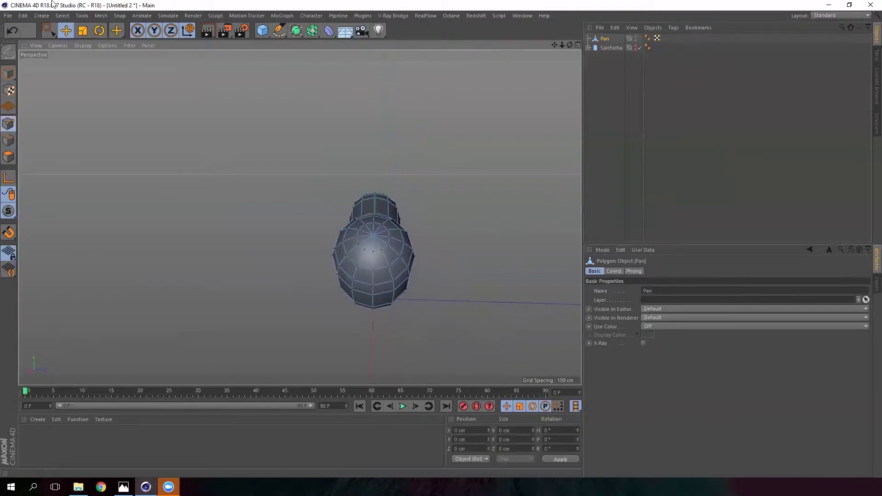
pyautogui.click(48, 30)
pyautogui.moveTo(389, 334); pyautogui.dragTo(492, 174)
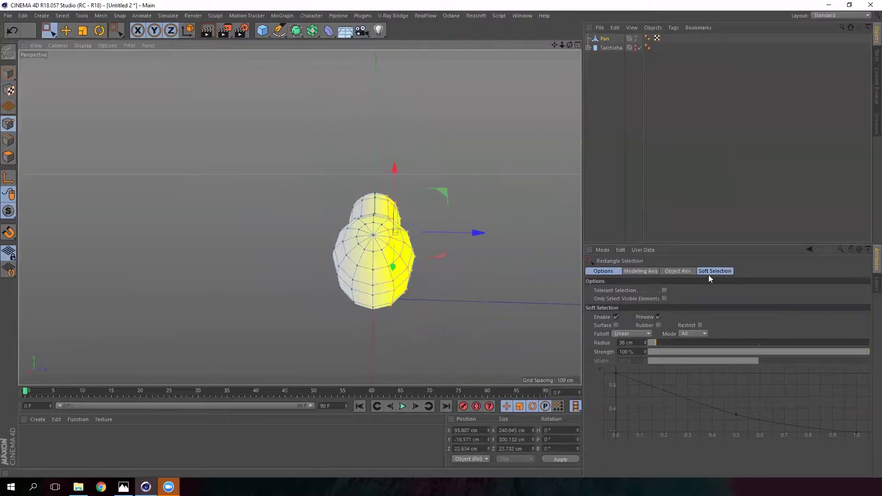
pyautogui.click(617, 317)
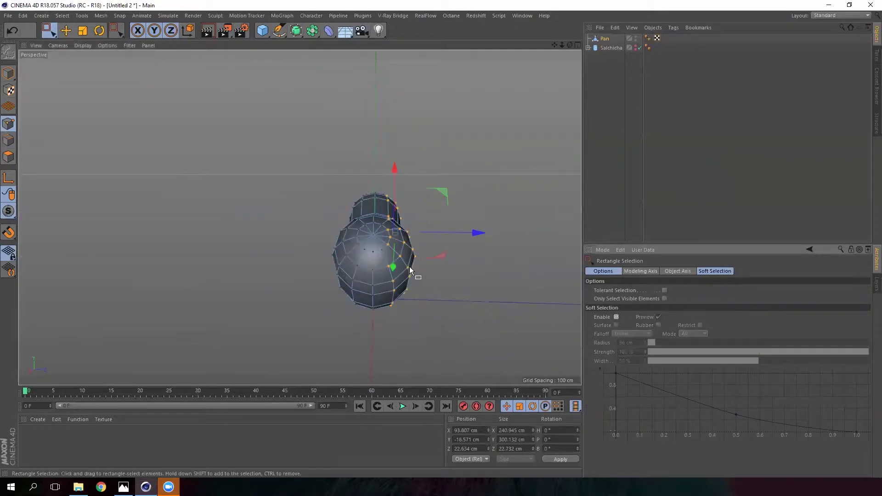
pyautogui.press('Delete')
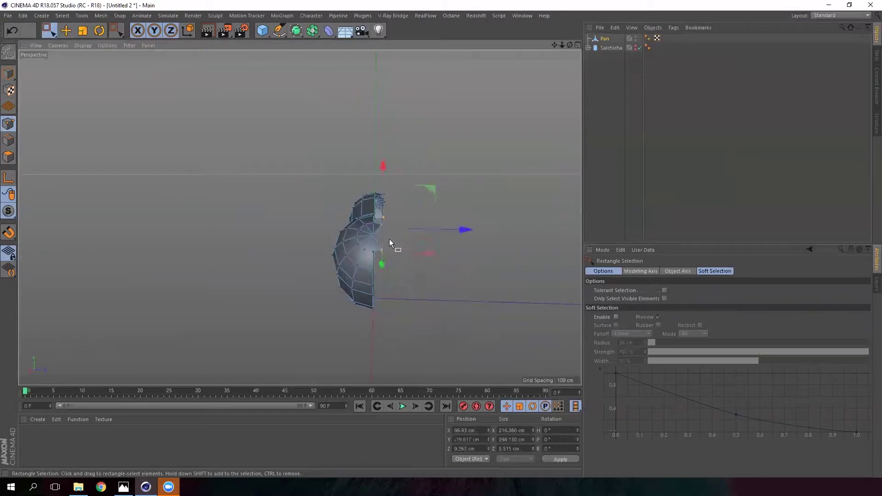
# Select the stray points left beyond the cut line of the half bun and delete them
pyautogui.scroll(6, 388, 208)
pyautogui.moveTo(370, 221); pyautogui.dragTo(420, 147)
pyautogui.press('Delete')
pyautogui.scroll(-6, 409, 200)
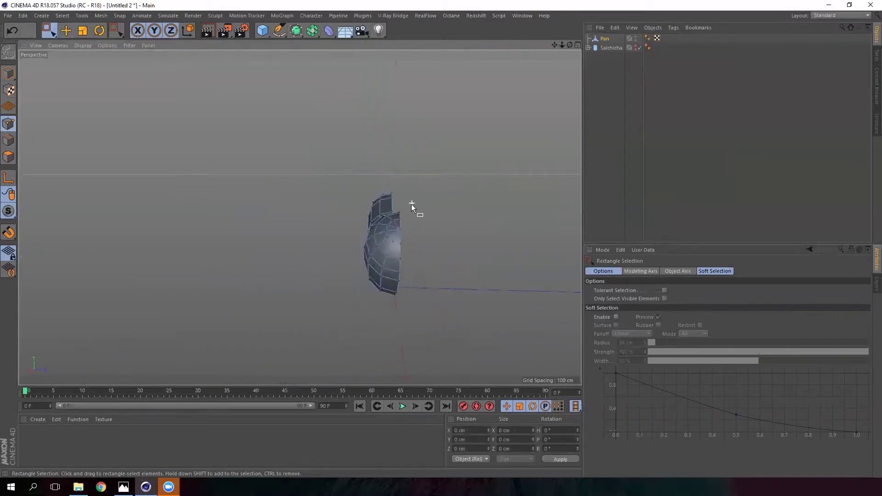
pyautogui.keyDown('alt'); pyautogui.moveTo(405, 230); pyautogui.dragTo(275, 211); pyautogui.keyUp('alt')
# Select the whole open border edge loop of the half bun and extrude it outward along Z to about 33.7 cm
pyautogui.click(65, 31)
pyautogui.scroll(3, 378, 206)
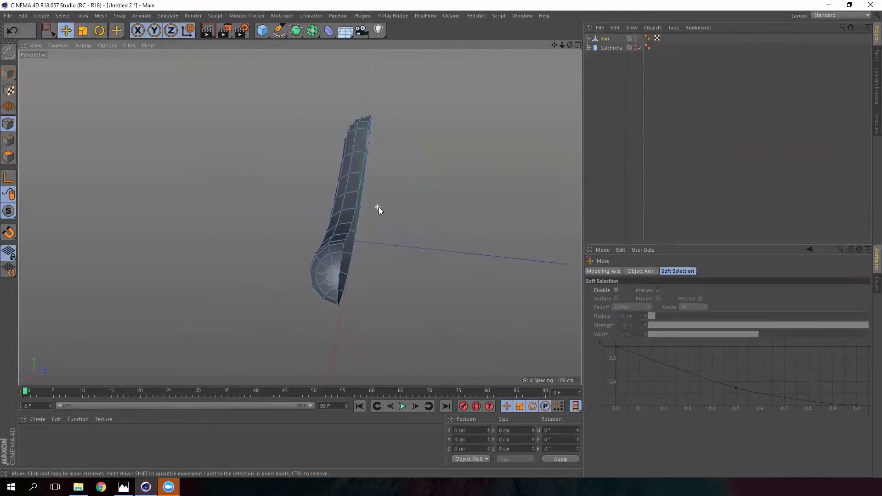
pyautogui.click(8, 140)
pyautogui.keyDown('alt'); pyautogui.moveTo(299, 216); pyautogui.dragTo(345, 184); pyautogui.keyUp('alt')
pyautogui.scroll(3, 425, 203)
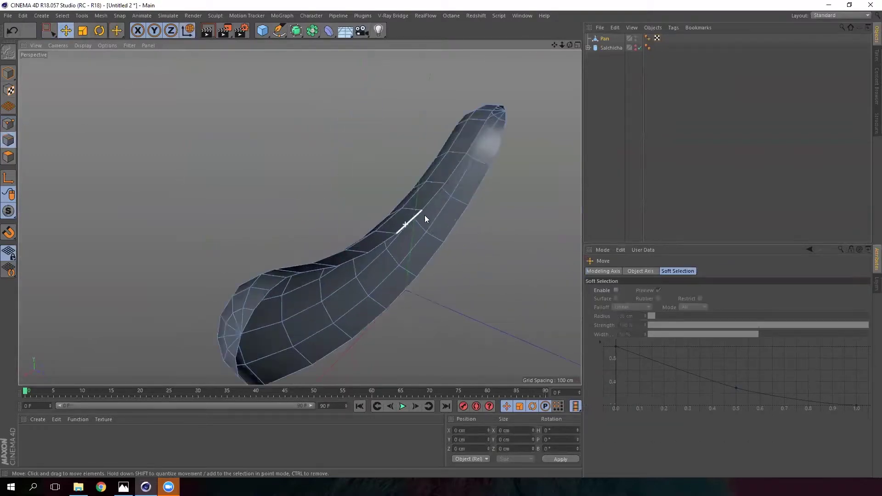
pyautogui.keyDown('alt'); pyautogui.moveTo(385, 292); pyautogui.dragTo(284, 205); pyautogui.keyUp('alt')
pyautogui.keyDown('alt'); pyautogui.moveTo(329, 155); pyautogui.dragTo(370, 254); pyautogui.keyUp('alt')
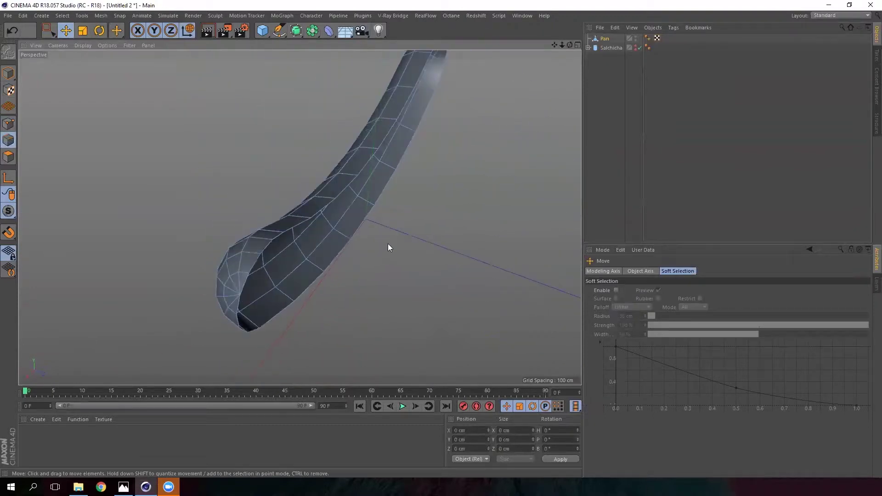
pyautogui.doubleClick(345, 183)
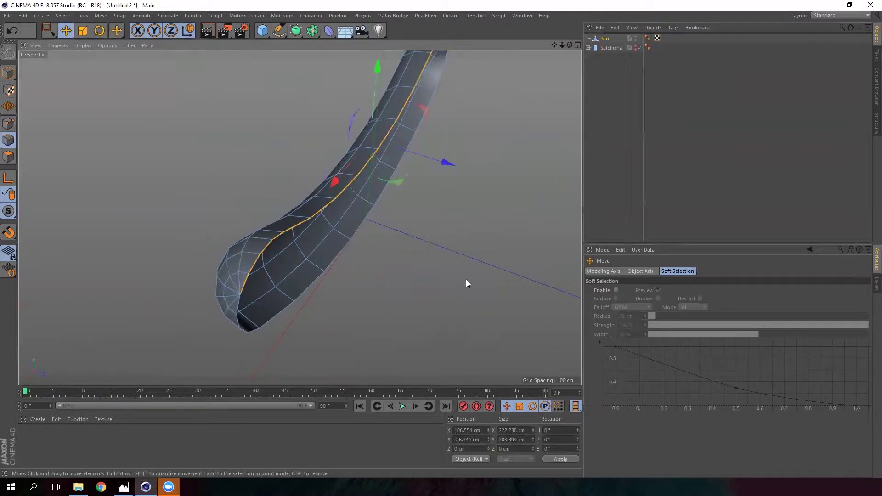
pyautogui.doubleClick(363, 228)
pyautogui.keyDown('alt'); pyautogui.moveTo(445, 244); pyautogui.dragTo(441, 203); pyautogui.keyUp('alt')
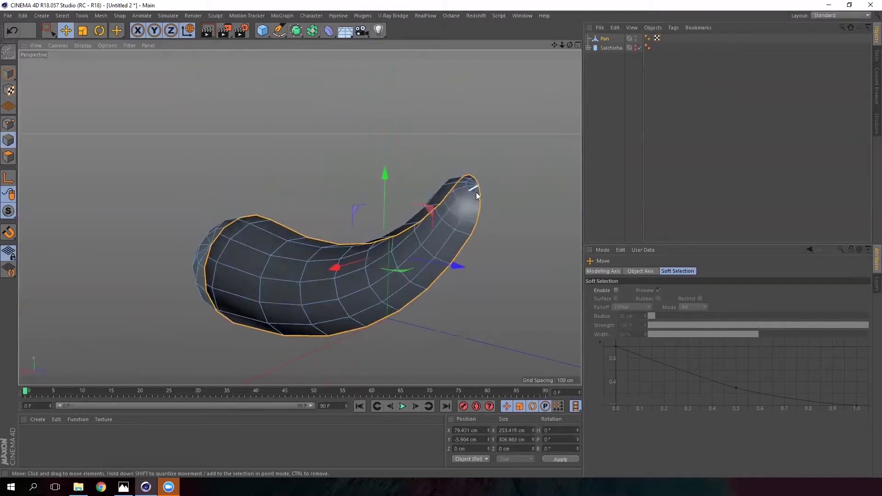
pyautogui.keyDown('alt'); pyautogui.moveTo(268, 274); pyautogui.dragTo(344, 281); pyautogui.keyUp('alt')
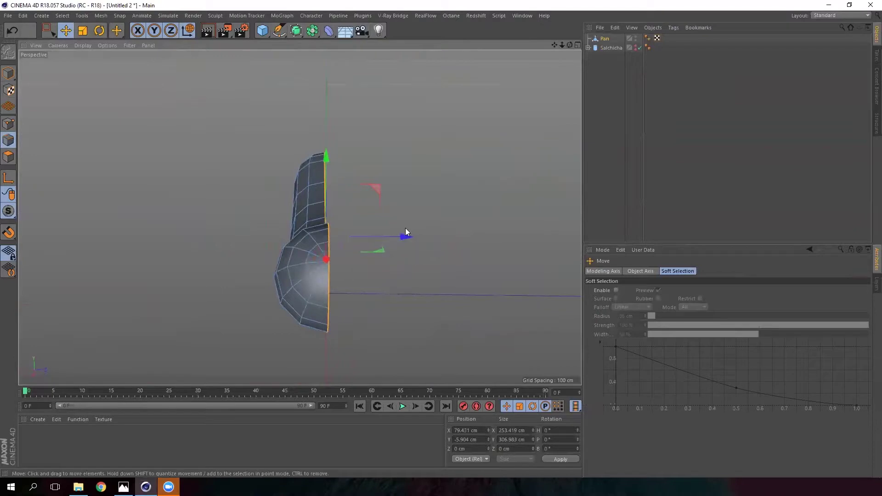
pyautogui.moveTo(406, 238); pyautogui.dragTo(294, 255)
pyautogui.keyDown('alt'); pyautogui.moveTo(431, 262); pyautogui.dragTo(364, 249); pyautogui.keyUp('alt')
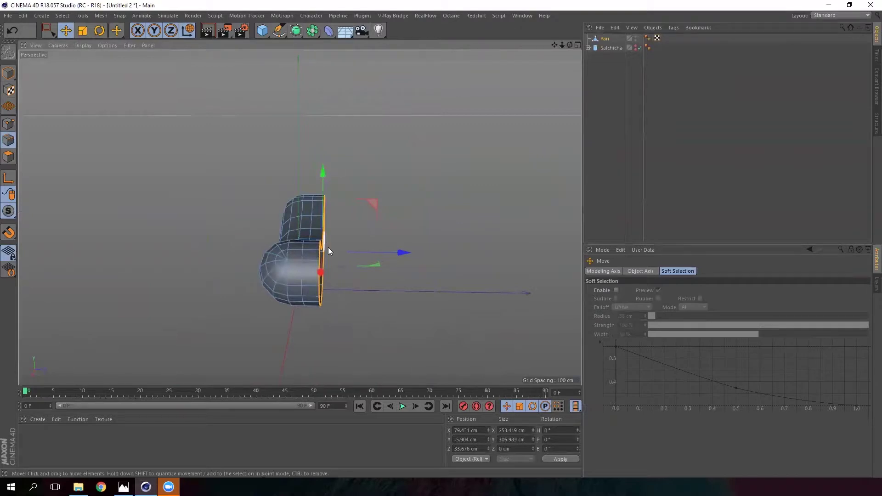
pyautogui.click(312, 30)
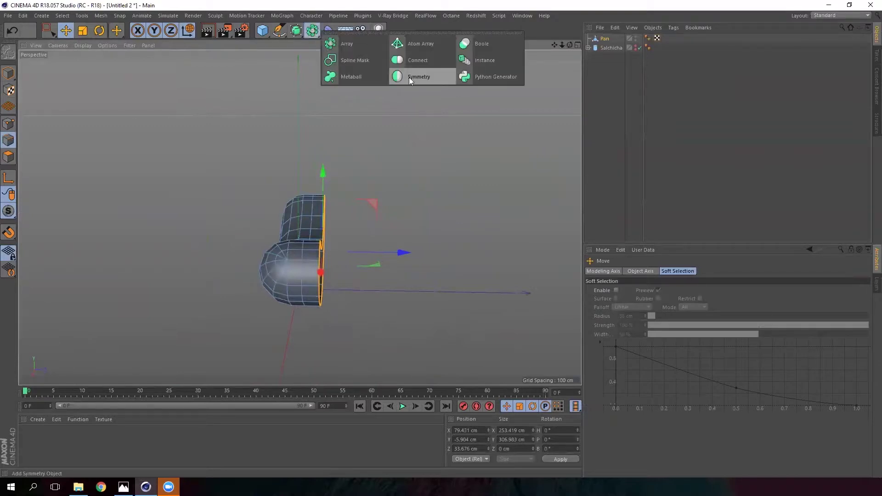
# Select six edges along the middle of the upper rim, enable soft selection and lower them to start the recess
pyautogui.keyDown('alt'); pyautogui.moveTo(376, 218); pyautogui.dragTo(242, 151); pyautogui.keyUp('alt')
pyautogui.keyDown('alt'); pyautogui.moveTo(406, 199); pyautogui.dragTo(390, 237); pyautogui.keyUp('alt')
pyautogui.scroll(6, 396, 205)
pyautogui.click(447, 228)
pyautogui.keyDown('shift'); pyautogui.click(500, 217); pyautogui.keyUp('shift')
pyautogui.keyDown('shift'); pyautogui.click(536, 201); pyautogui.keyUp('shift')
pyautogui.keyDown('shift'); pyautogui.click(396, 245); pyautogui.keyUp('shift')
pyautogui.keyDown('shift'); pyautogui.click(353, 248); pyautogui.keyUp('shift')
pyautogui.keyDown('shift'); pyautogui.click(297, 252); pyautogui.keyUp('shift')
pyautogui.keyDown('alt'); pyautogui.moveTo(264, 250); pyautogui.dragTo(343, 117); pyautogui.keyUp('alt')
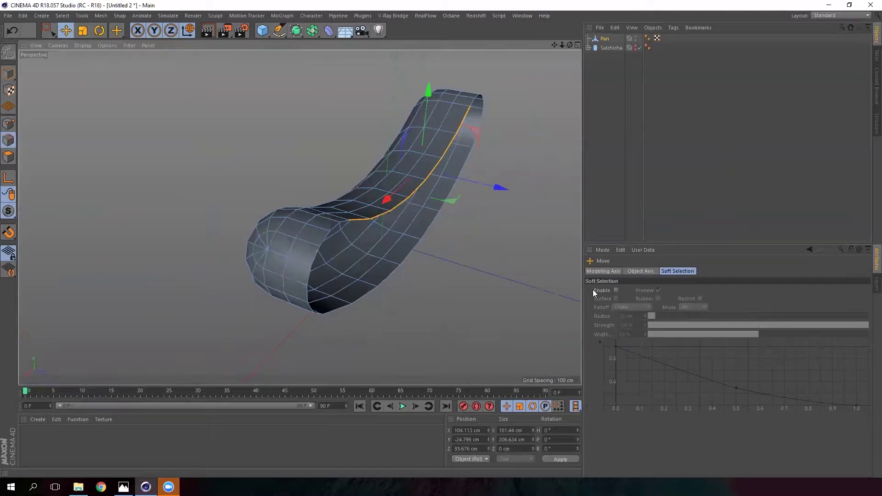
pyautogui.click(617, 291)
pyautogui.keyDown('alt'); pyautogui.moveTo(431, 249); pyautogui.dragTo(512, 145); pyautogui.keyUp('alt')
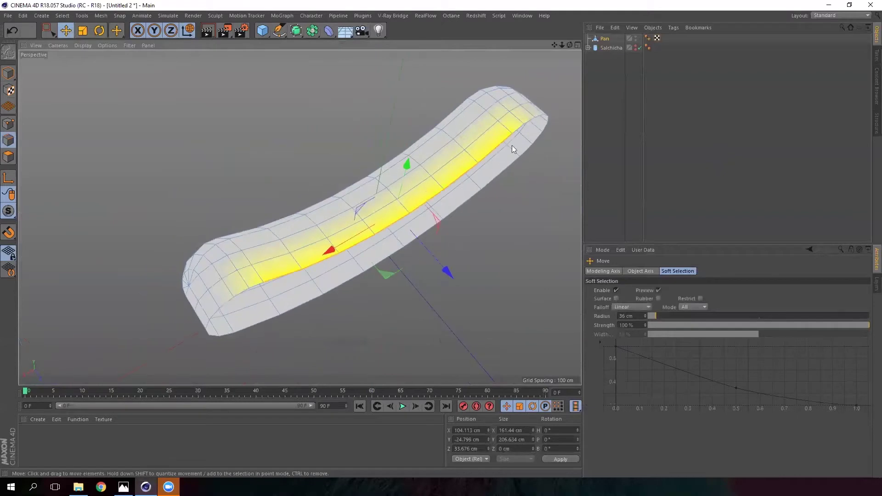
pyautogui.keyDown('alt'); pyautogui.moveTo(350, 163); pyautogui.dragTo(382, 183); pyautogui.keyUp('alt')
pyautogui.moveTo(395, 106); pyautogui.dragTo(390, 140)
pyautogui.keyDown('alt'); pyautogui.moveTo(384, 181); pyautogui.dragTo(448, 173); pyautogui.keyUp('alt')
# Lower the upper rim edge at the near end with soft selection and change to point editing
pyautogui.keyDown('alt'); pyautogui.moveTo(297, 250); pyautogui.dragTo(257, 216); pyautogui.keyUp('alt')
pyautogui.click(191, 229)
pyautogui.moveTo(183, 147); pyautogui.dragTo(196, 174)
pyautogui.click(163, 220)
pyautogui.click(148, 229)
pyautogui.click(8, 123)
pyautogui.click(182, 254)
pyautogui.click(203, 254)
pyautogui.keyDown('alt'); pyautogui.moveTo(513, 164); pyautogui.dragTo(402, 206, button='middle'); pyautogui.keyUp('alt')
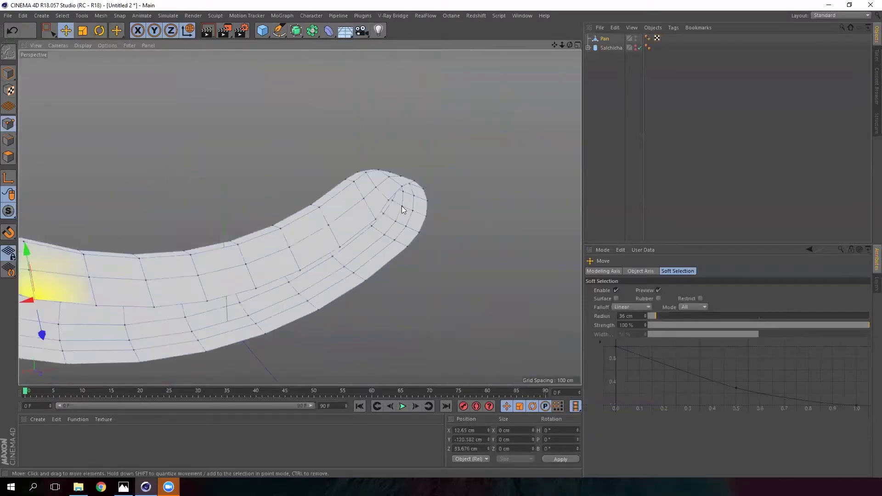
# Select three upper rim points at the far end and lower them with a slight shift along X
pyautogui.keyDown('alt'); pyautogui.moveTo(401, 206); pyautogui.dragTo(351, 194); pyautogui.keyUp('alt')
pyautogui.click(362, 190)
pyautogui.scroll(2, 382, 166)
pyautogui.keyDown('shift'); pyautogui.click(384, 175); pyautogui.keyUp('shift')
pyautogui.keyDown('shift'); pyautogui.click(404, 172); pyautogui.keyUp('shift')
pyautogui.moveTo(385, 101); pyautogui.dragTo(385, 122)
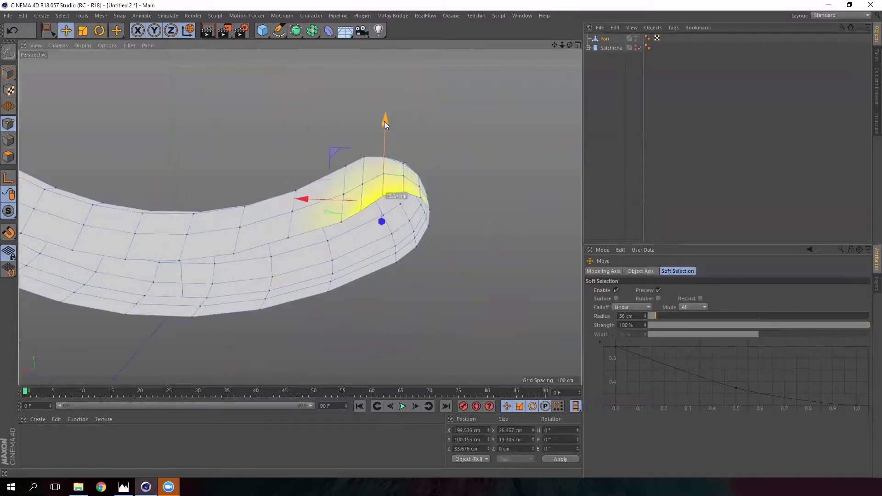
pyautogui.moveTo(303, 199); pyautogui.dragTo(311, 200)
pyautogui.moveTo(394, 119); pyautogui.dragTo(373, 137)
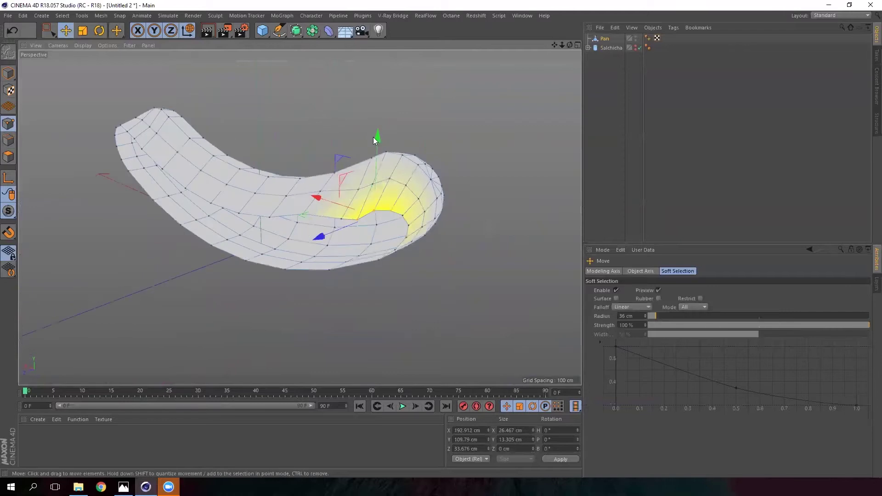
# Reposition a single upper rim point at the far end and turn soft selection off
pyautogui.click(369, 109)
pyautogui.click(358, 219)
pyautogui.moveTo(359, 169); pyautogui.dragTo(322, 159)
pyautogui.keyDown('alt'); pyautogui.moveTo(407, 162); pyautogui.dragTo(354, 177); pyautogui.keyUp('alt')
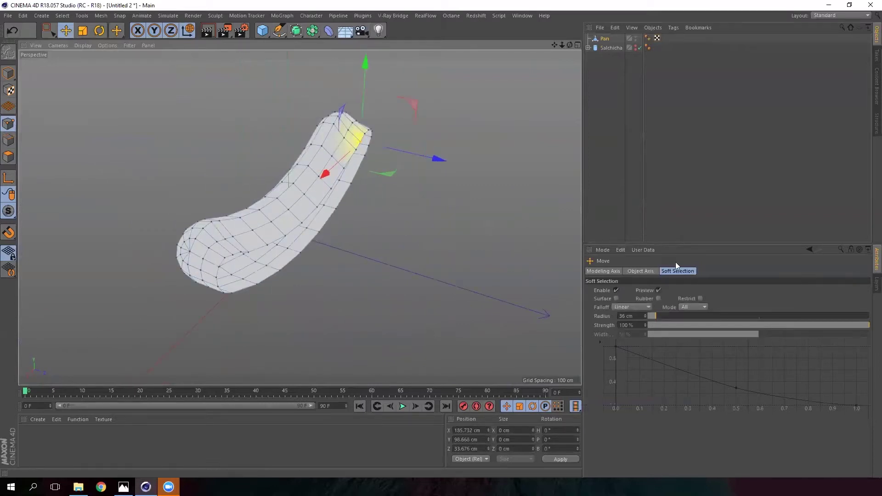
pyautogui.click(618, 289)
pyautogui.keyDown('alt'); pyautogui.moveTo(405, 179); pyautogui.dragTo(350, 178); pyautogui.keyUp('alt')
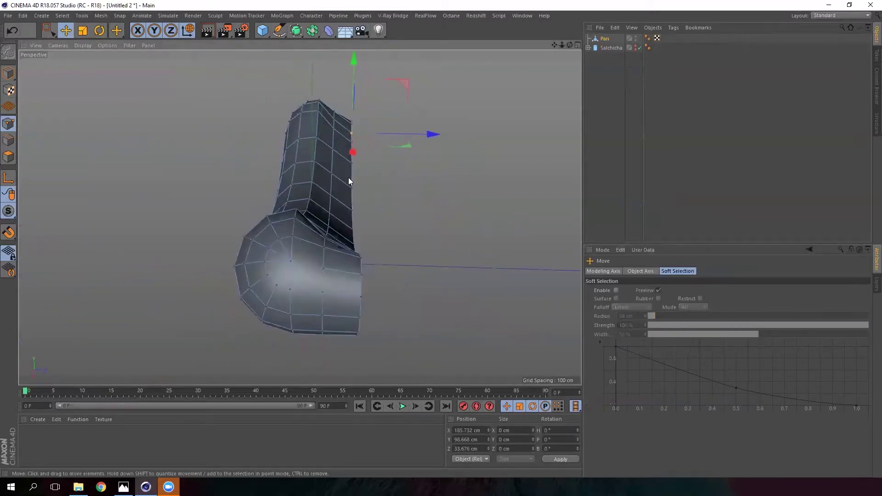
# Select the inner row of points beside the upper rim at the near end and lower them
pyautogui.keyDown('alt'); pyautogui.moveTo(300, 235); pyautogui.dragTo(299, 255); pyautogui.keyUp('alt')
pyautogui.click(315, 246)
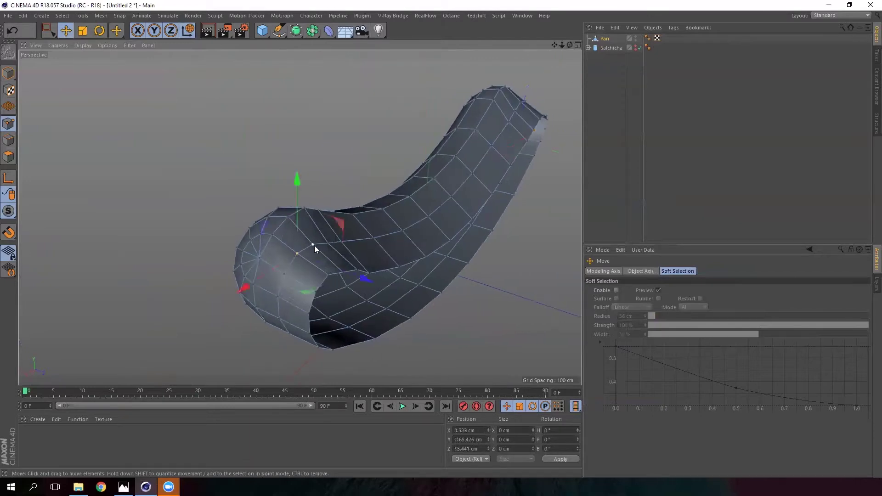
pyautogui.keyDown('shift'); pyautogui.click(330, 241); pyautogui.keyUp('shift')
pyautogui.keyDown('shift'); pyautogui.click(341, 239); pyautogui.keyUp('shift')
pyautogui.moveTo(323, 179); pyautogui.dragTo(316, 194)
# Reposition the four upper rim points at the near end and adjust one neighbouring point
pyautogui.keyDown('alt'); pyautogui.moveTo(316, 281); pyautogui.dragTo(373, 278); pyautogui.keyUp('alt')
pyautogui.click(376, 279)
pyautogui.keyDown('shift'); pyautogui.click(363, 274); pyautogui.keyUp('shift')
pyautogui.keyDown('shift'); pyautogui.click(345, 275); pyautogui.keyUp('shift')
pyautogui.keyDown('shift'); pyautogui.click(329, 275); pyautogui.keyUp('shift')
pyautogui.moveTo(356, 216); pyautogui.dragTo(301, 191)
pyautogui.click(372, 283)
pyautogui.click(375, 296)
pyautogui.moveTo(380, 213); pyautogui.dragTo(380, 209)
# Select four inner-row points beside the upper rim at the far end and lower them
pyautogui.scroll(-2, 461, 253)
pyautogui.keyDown('alt'); pyautogui.moveTo(474, 255); pyautogui.dragTo(410, 247); pyautogui.keyUp('alt')
pyautogui.click(386, 255)
pyautogui.keyDown('shift'); pyautogui.click(411, 246); pyautogui.keyUp('shift')
pyautogui.keyDown('shift'); pyautogui.click(440, 241); pyautogui.keyUp('shift')
pyautogui.keyDown('shift'); pyautogui.click(471, 252); pyautogui.keyUp('shift')
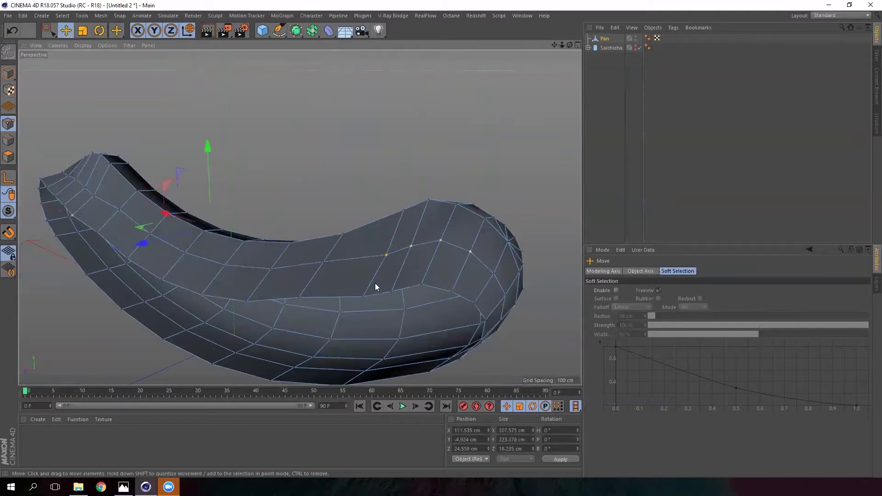
pyautogui.click(386, 255)
pyautogui.keyDown('shift'); pyautogui.click(411, 246); pyautogui.keyUp('shift')
pyautogui.keyDown('shift'); pyautogui.click(440, 240); pyautogui.keyUp('shift')
pyautogui.keyDown('shift'); pyautogui.click(470, 252); pyautogui.keyUp('shift')
pyautogui.moveTo(430, 174); pyautogui.dragTo(437, 279)
# Adjust the upper rim points at the far end and lower one neighbouring inner-row point to even out the recess
pyautogui.click(447, 176)
pyautogui.click(417, 283)
pyautogui.keyDown('shift'); pyautogui.click(441, 276); pyautogui.keyUp('shift')
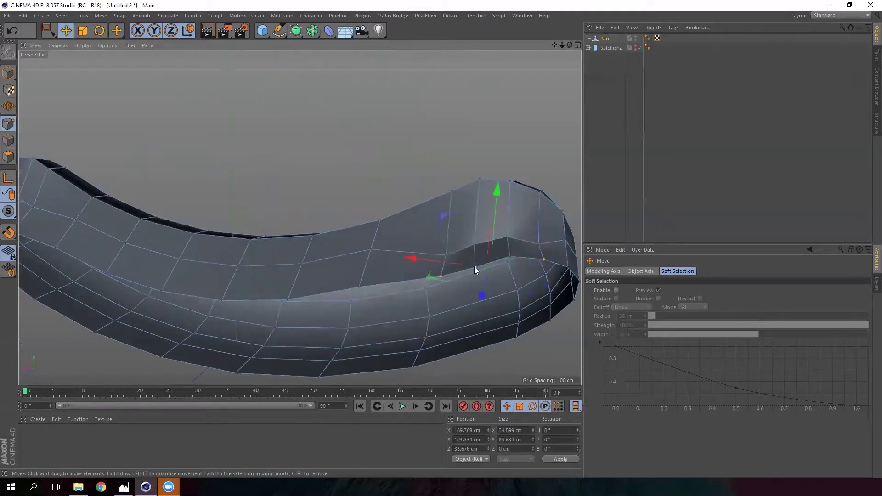
pyautogui.keyDown('alt'); pyautogui.moveTo(536, 263); pyautogui.dragTo(432, 166); pyautogui.keyUp('alt')
pyautogui.click(475, 165)
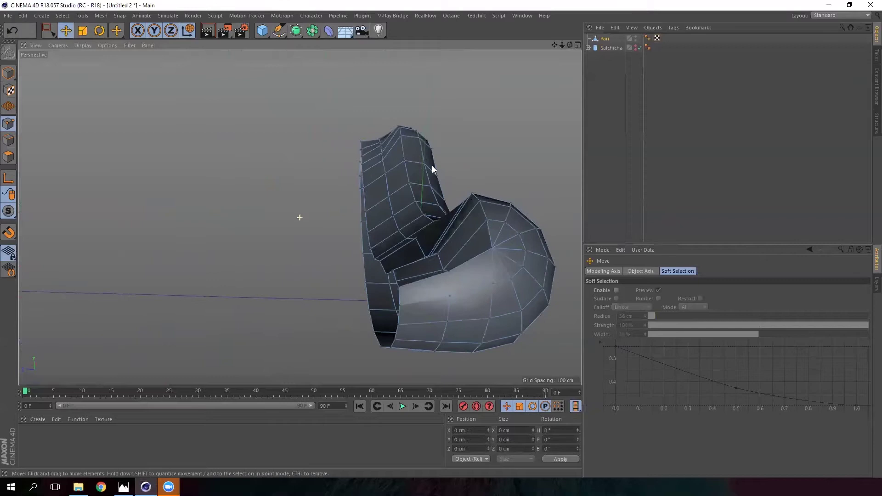
pyautogui.click(416, 238)
pyautogui.keyDown('alt'); pyautogui.moveTo(417, 238); pyautogui.dragTo(424, 231); pyautogui.keyUp('alt')
pyautogui.moveTo(417, 161); pyautogui.dragTo(413, 221)
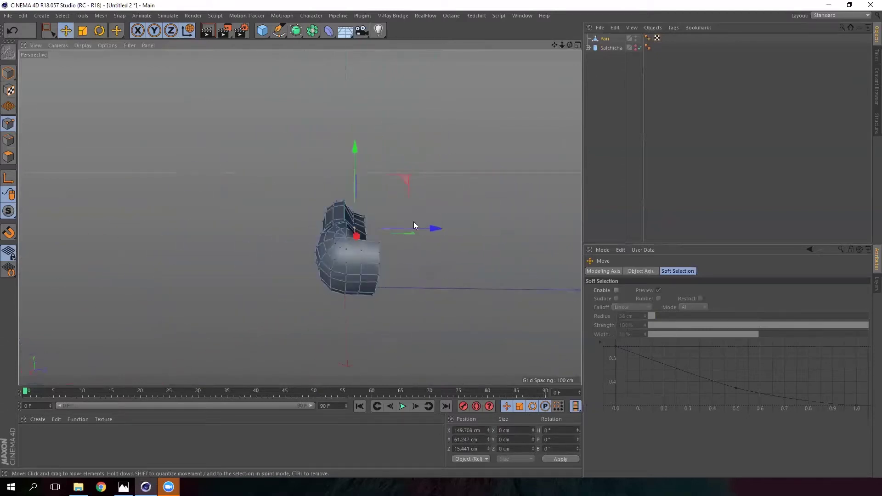
# Move the whole Pan object along Z to about -33 cm so its open side meets the centre plane
pyautogui.click(606, 38)
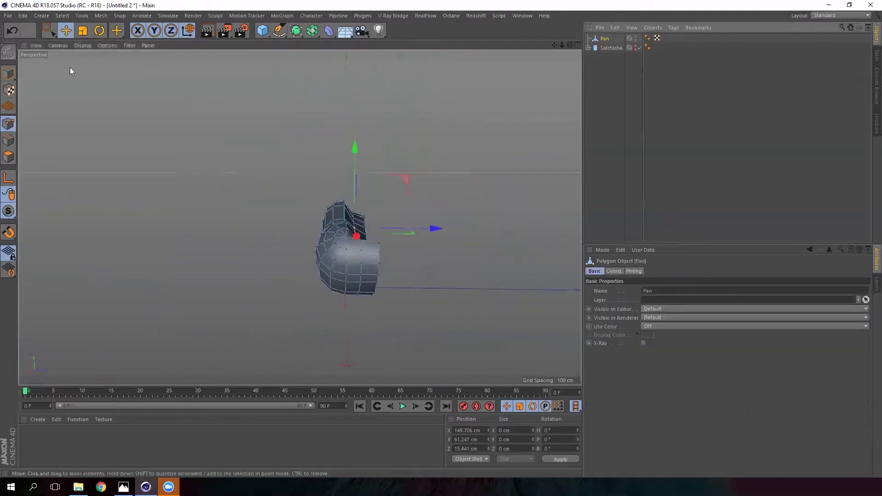
pyautogui.click(9, 73)
pyautogui.moveTo(422, 306); pyautogui.dragTo(399, 303)
pyautogui.keyDown('alt'); pyautogui.moveTo(299, 218); pyautogui.dragTo(322, 189); pyautogui.keyUp('alt')
pyautogui.keyDown('alt'); pyautogui.moveTo(338, 222); pyautogui.dragTo(371, 162, button='right'); pyautogui.keyUp('alt')
pyautogui.keyDown('alt'); pyautogui.moveTo(300, 216); pyautogui.dragTo(352, 272); pyautogui.keyUp('alt')
pyautogui.scroll(-2, 426, 281)
pyautogui.scroll(-2, 351, 272)
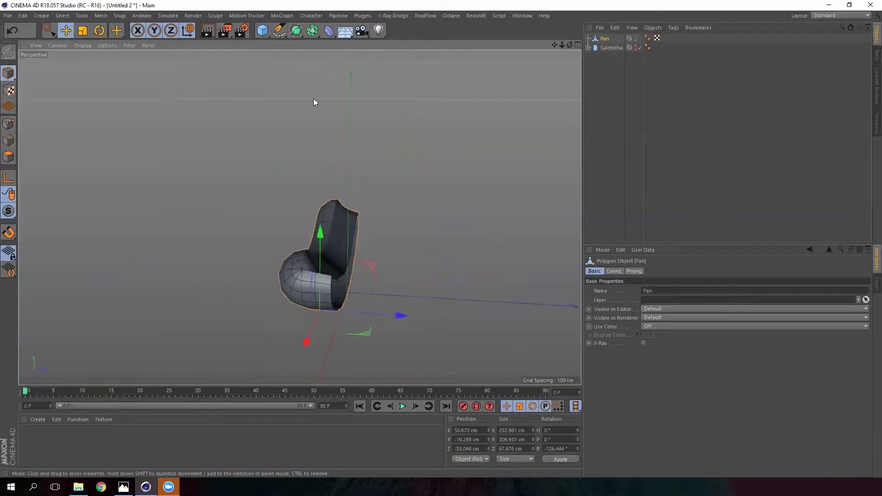
# Add a Symmetry object and make Pan its child
pyautogui.click(314, 29)
pyautogui.click(424, 76)
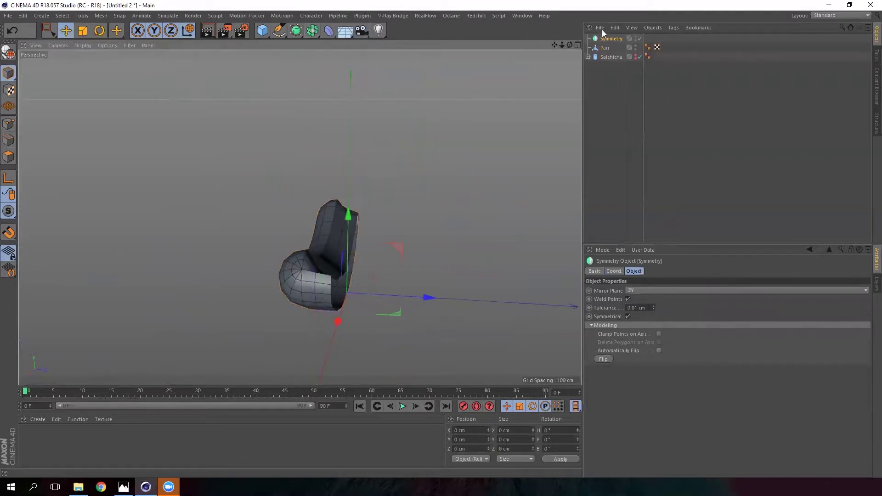
pyautogui.keyDown('alt'); pyautogui.moveTo(329, 307); pyautogui.dragTo(281, 308); pyautogui.keyUp('alt')
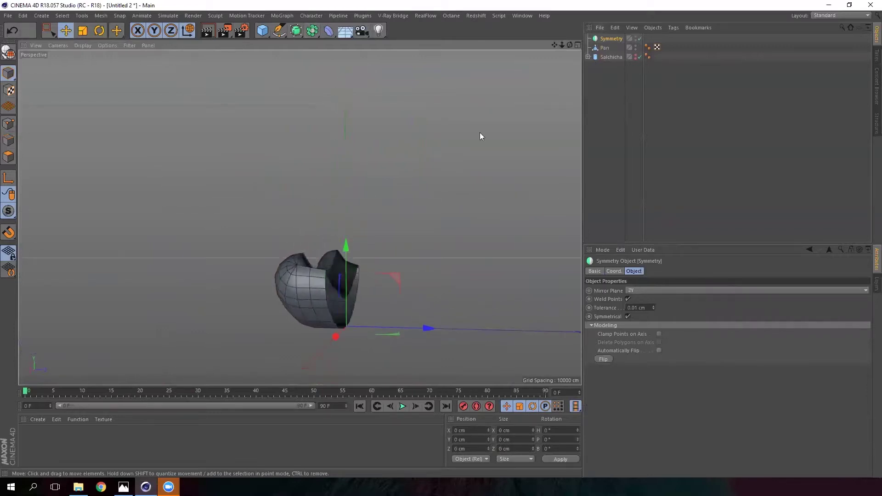
pyautogui.click(604, 48)
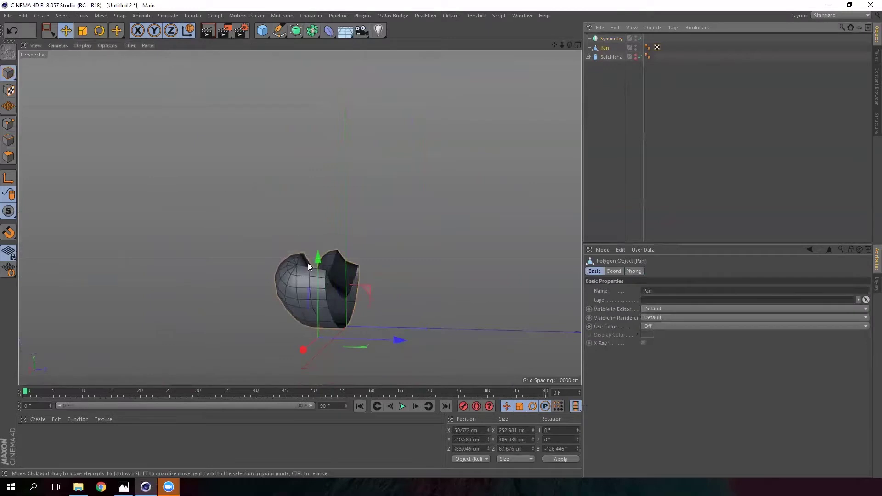
pyautogui.moveTo(612, 38)
pyautogui.mouseDown()
pyautogui.moveTo(607, 49)
pyautogui.moveTo(619, 42)
pyautogui.mouseUp()
pyautogui.scroll(-2, 322, 299)
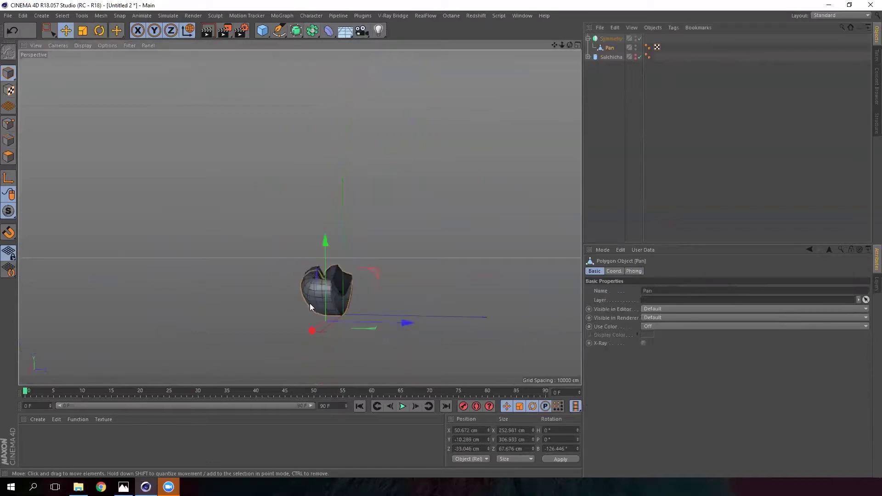
# Set the Symmetry object's mirror plane to XY so the half bun is mirrored across its open side
pyautogui.middleClick(311, 301)
pyautogui.middleClick(230, 157)
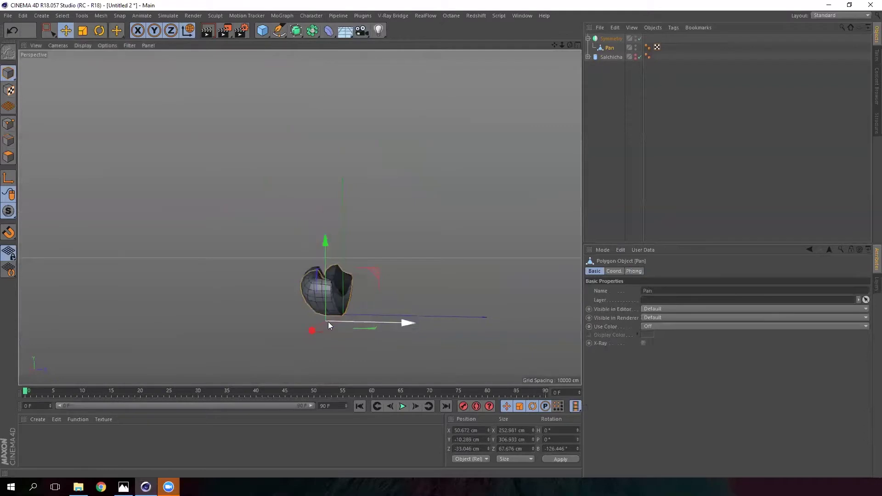
pyautogui.scroll(2, 323, 313)
pyautogui.keyDown('alt'); pyautogui.moveTo(349, 284); pyautogui.dragTo(298, 276); pyautogui.keyUp('alt')
pyautogui.scroll(1, 340, 275)
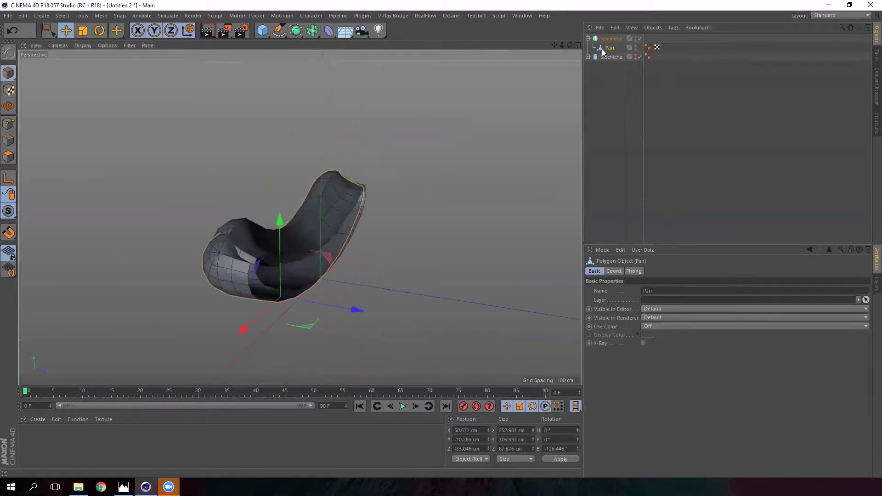
pyautogui.click(607, 39)
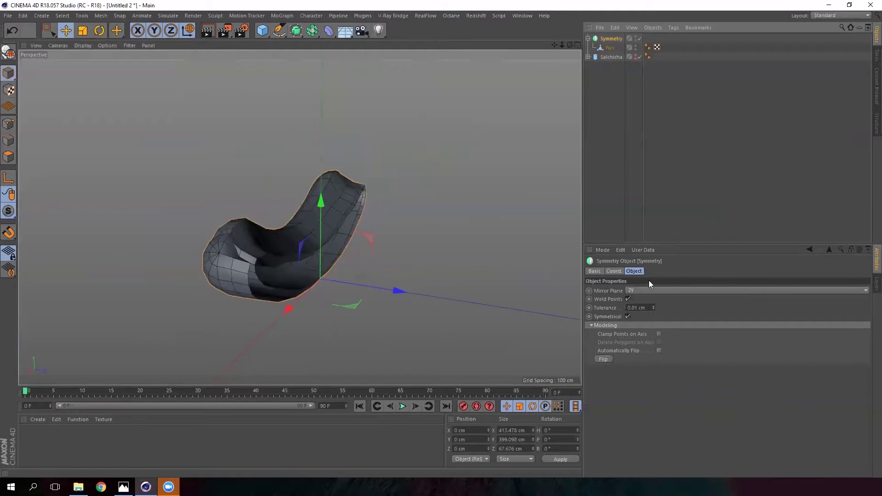
pyautogui.click(659, 289)
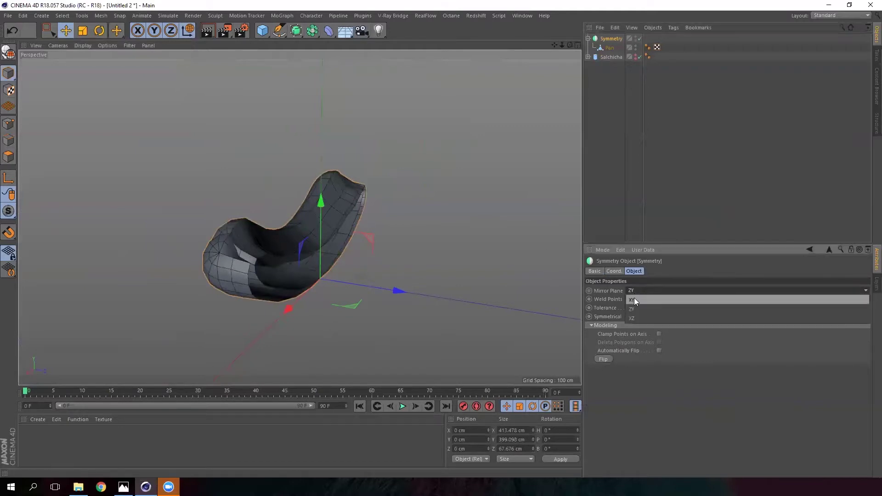
pyautogui.click(634, 299)
# Examine the mirrored bun from the front and up close along the centre seam
pyautogui.keyDown('alt'); pyautogui.moveTo(246, 281); pyautogui.dragTo(255, 298); pyautogui.keyUp('alt')
pyautogui.middleClick(312, 292)
pyautogui.press('F1')
pyautogui.scroll(3, 254, 222)
pyautogui.keyDown('alt'); pyautogui.moveTo(254, 299); pyautogui.dragTo(291, 259, button='middle'); pyautogui.keyUp('alt')
pyautogui.scroll(3, 290, 258)
pyautogui.keyDown('alt'); pyautogui.moveTo(290, 274); pyautogui.dragTo(308, 271); pyautogui.keyUp('alt')
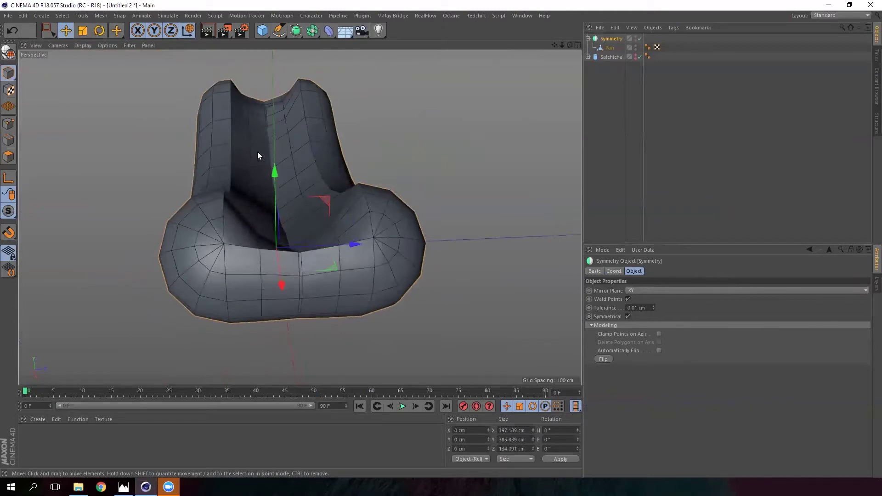
pyautogui.scroll(6, 298, 272)
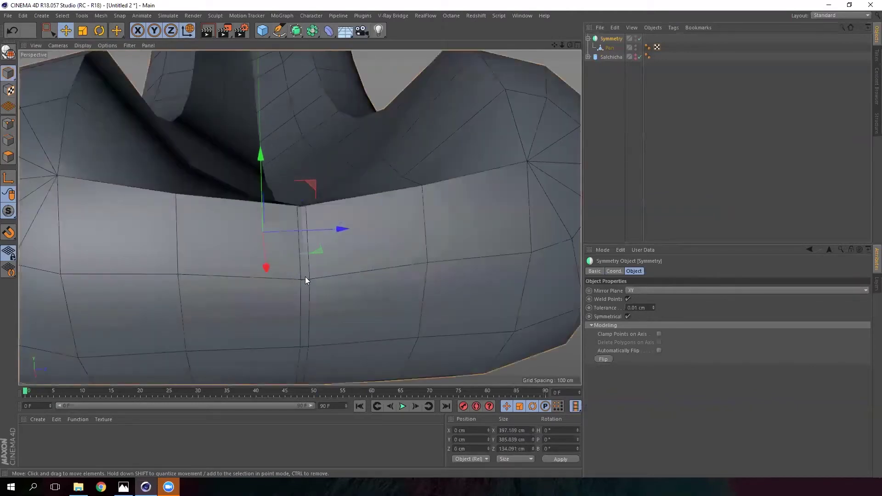
pyautogui.keyDown('alt'); pyautogui.moveTo(317, 290); pyautogui.dragTo(299, 275); pyautogui.keyUp('alt')
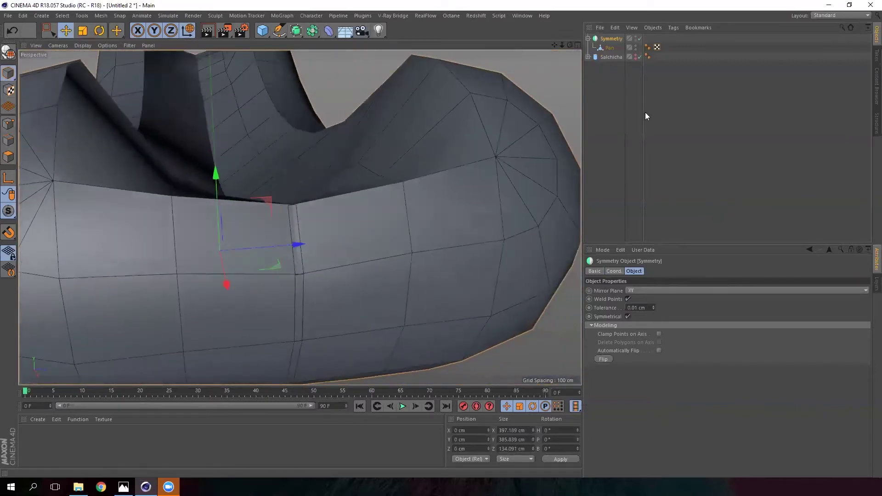
# Move Pan's upper rim point at the near end of the seam along Z to about 33.18 cm, with Symmetry enabled
pyautogui.click(640, 38)
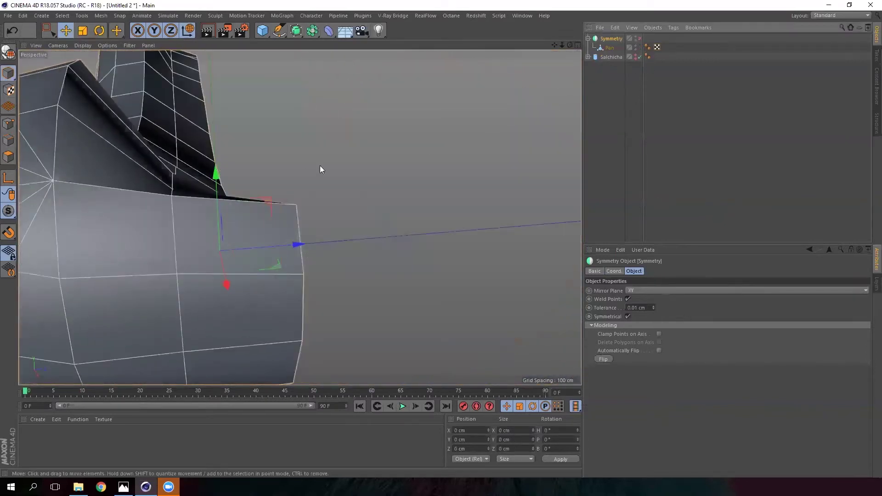
pyautogui.click(9, 123)
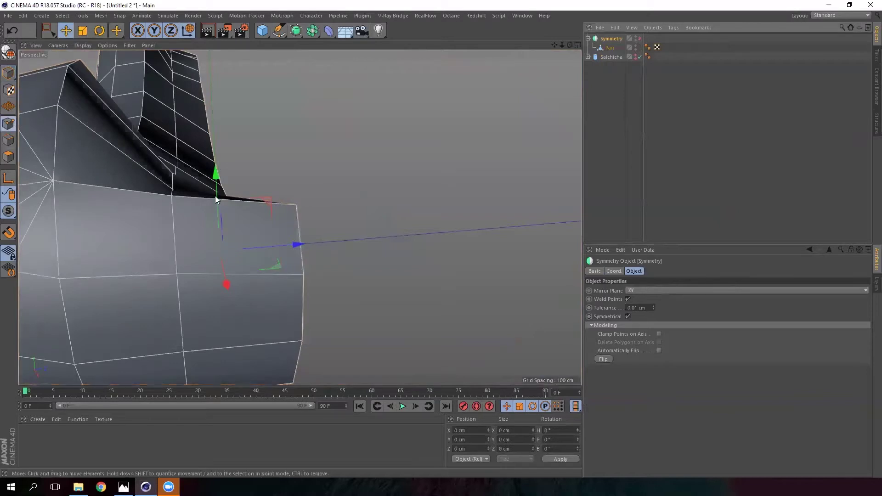
pyautogui.click(609, 47)
pyautogui.click(297, 204)
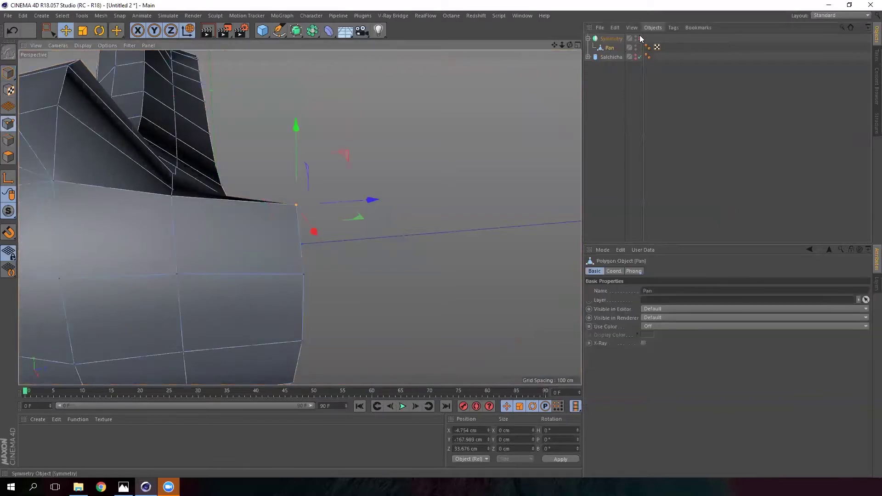
pyautogui.click(640, 39)
pyautogui.moveTo(371, 200)
pyautogui.mouseDown()
pyautogui.moveTo(345, 203)
pyautogui.moveTo(361, 203)
pyautogui.mouseUp()
pyautogui.keyDown('alt'); pyautogui.moveTo(307, 252); pyautogui.dragTo(283, 75); pyautogui.keyUp('alt')
pyautogui.scroll(-3, 282, 75)
pyautogui.scroll(-5, 285, 174)
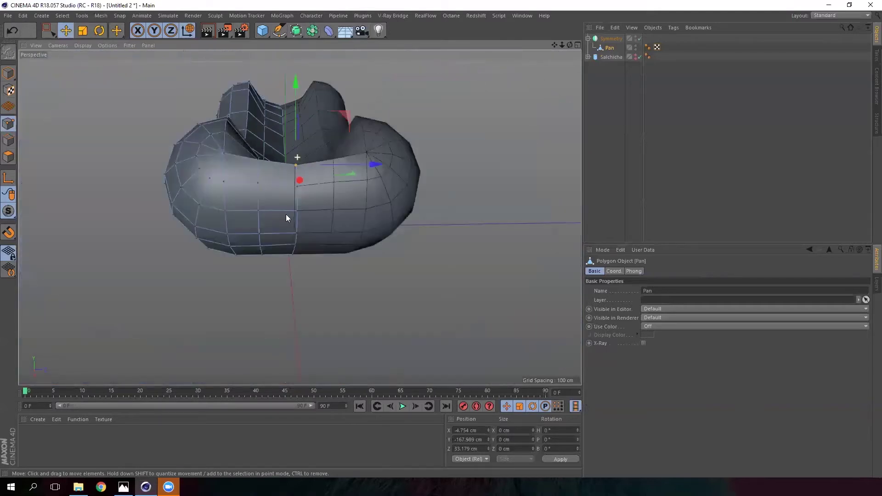
# Select all points along Pan's centre seam and flatten them to 0 cm in Z by scaling
pyautogui.keyDown('alt'); pyautogui.moveTo(286, 214); pyautogui.dragTo(282, 205); pyautogui.keyUp('alt')
pyautogui.click(48, 30)
pyautogui.keyDown('alt'); pyautogui.moveTo(275, 125); pyautogui.dragTo(357, 107); pyautogui.keyUp('alt')
pyautogui.click(82, 30)
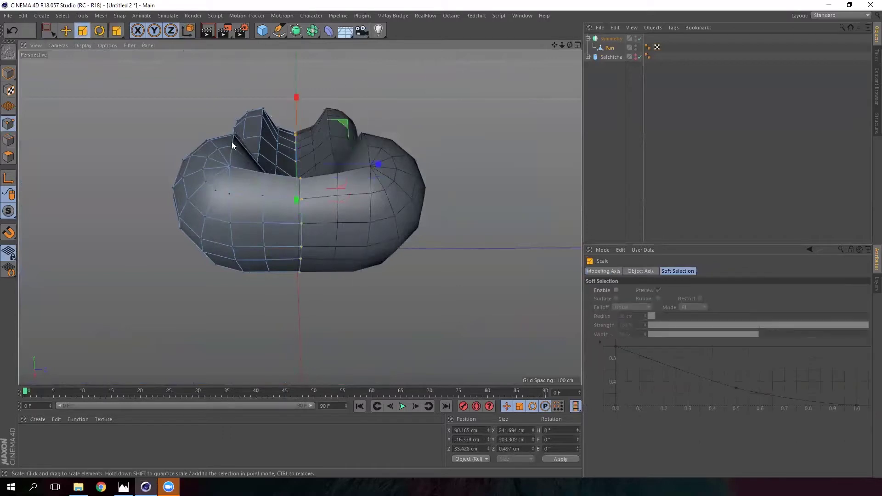
pyautogui.moveTo(382, 164); pyautogui.dragTo(296, 165)
pyautogui.moveTo(378, 165); pyautogui.dragTo(320, 167)
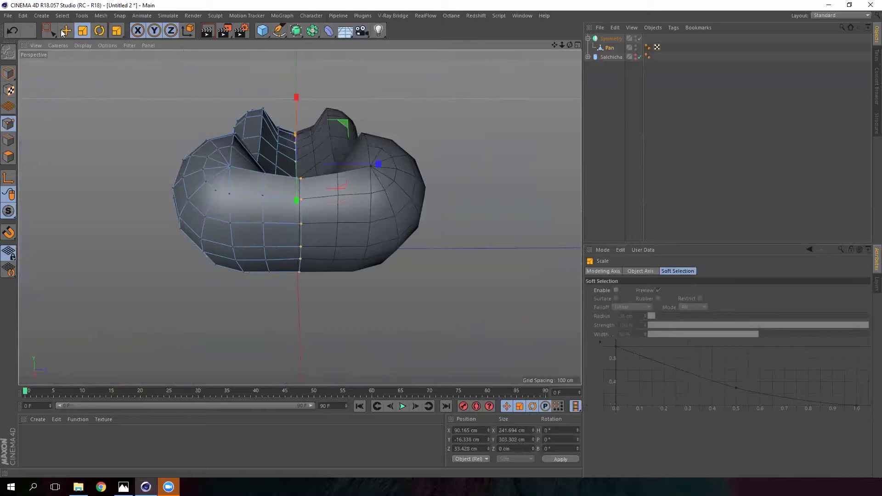
# Move the flattened row of seam points along Z to about 32.71 cm
pyautogui.press('e')
pyautogui.scroll(3, 328, 185)
pyautogui.scroll(3, 363, 207)
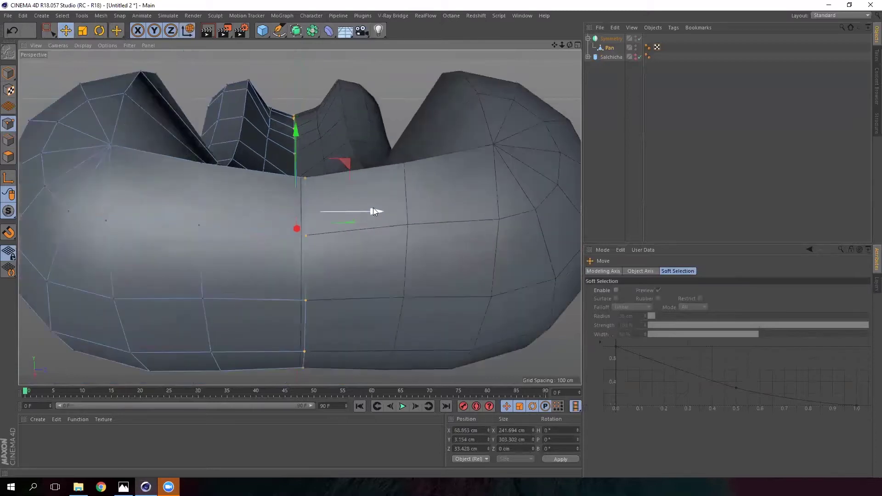
pyautogui.moveTo(376, 212); pyautogui.dragTo(375, 212)
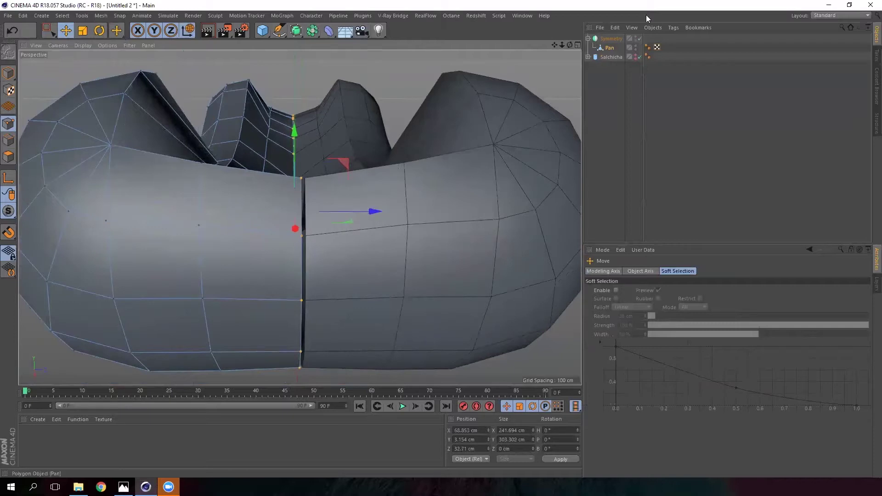
# Raise the Symmetry object's weld tolerance to 1.01 cm to close the gap along the centre seam
pyautogui.keyDown('alt'); pyautogui.moveTo(299, 222); pyautogui.dragTo(317, 193); pyautogui.keyUp('alt')
pyautogui.scroll(4, 303, 188)
pyautogui.scroll(-4, 386, 224)
pyautogui.keyDown('alt'); pyautogui.moveTo(421, 242); pyautogui.dragTo(367, 213, button='middle'); pyautogui.keyUp('alt')
pyautogui.keyDown('alt'); pyautogui.moveTo(366, 213); pyautogui.dragTo(371, 253); pyautogui.keyUp('alt')
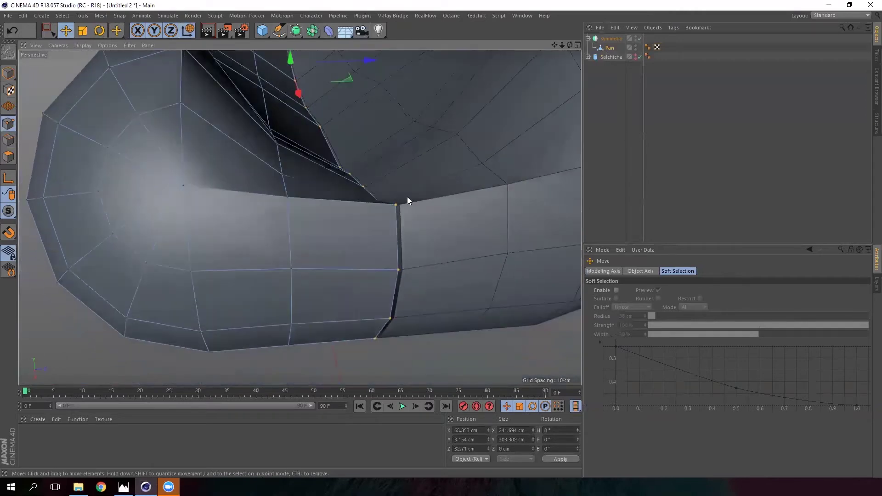
pyautogui.click(613, 39)
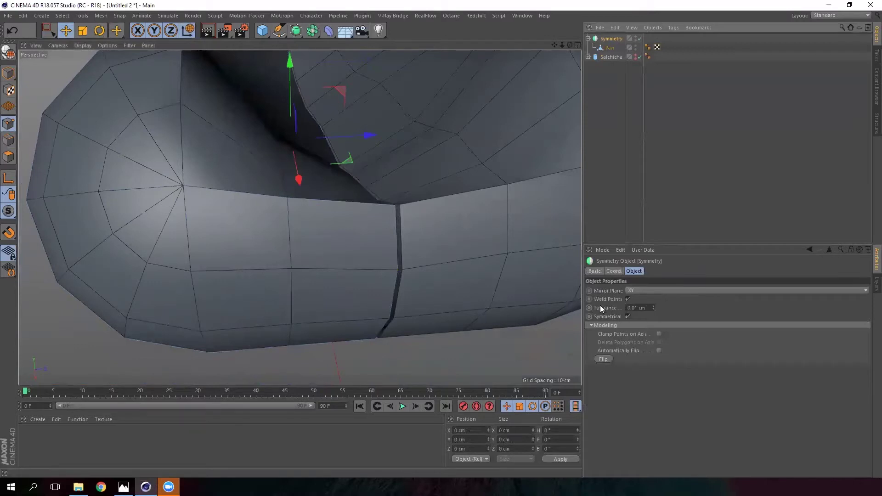
pyautogui.click(654, 305)
# Make the Symmetry object editable and take the Pan mesh out of the resulting null
pyautogui.scroll(-3, 384, 190)
pyautogui.keyDown('alt'); pyautogui.moveTo(410, 209); pyautogui.dragTo(398, 234); pyautogui.keyUp('alt')
pyautogui.scroll(-4, 419, 227)
pyautogui.scroll(4, 376, 245)
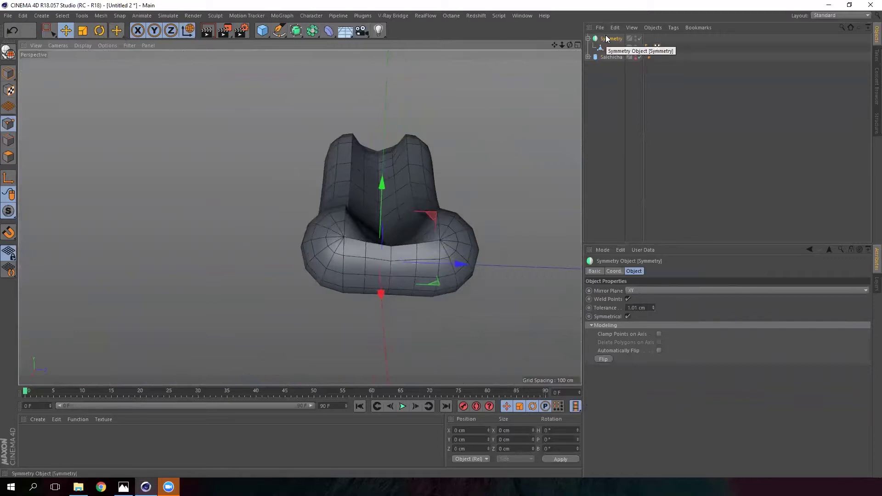
pyautogui.press('c')
pyautogui.click(588, 38)
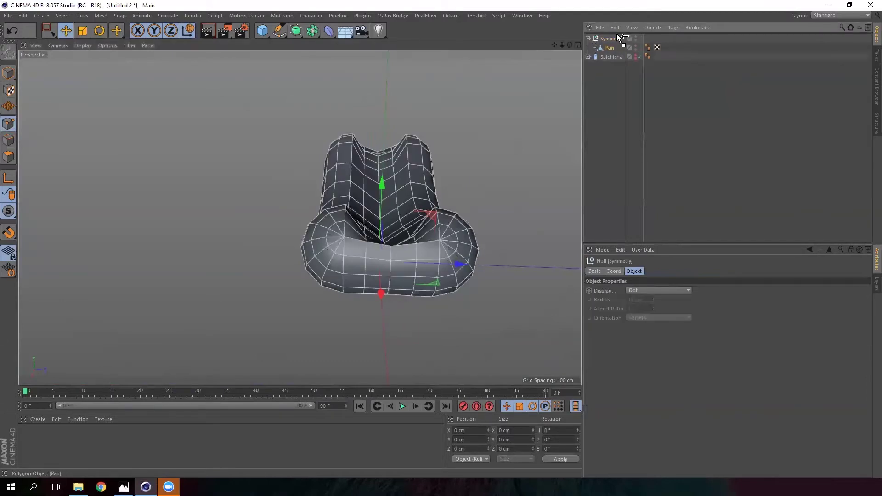
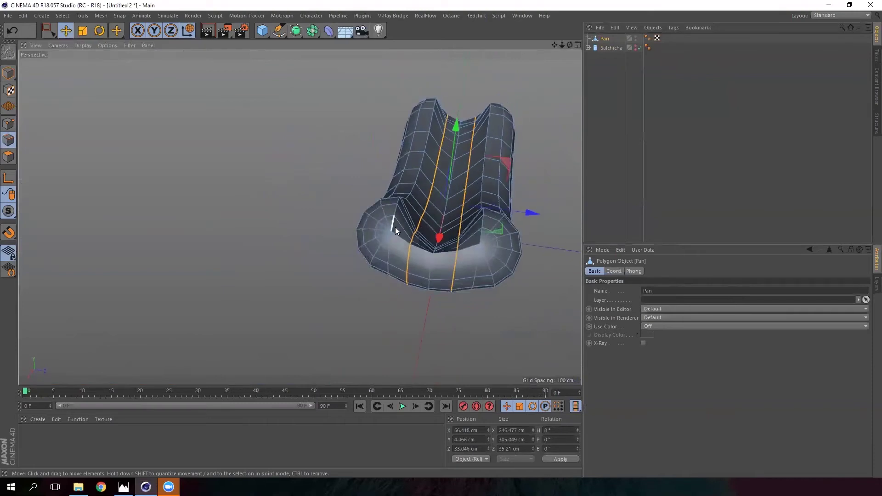
# Add a Subdivision Surface and make the whole Pan object its child to smooth the bun
pyautogui.scroll(10, 434, 220)
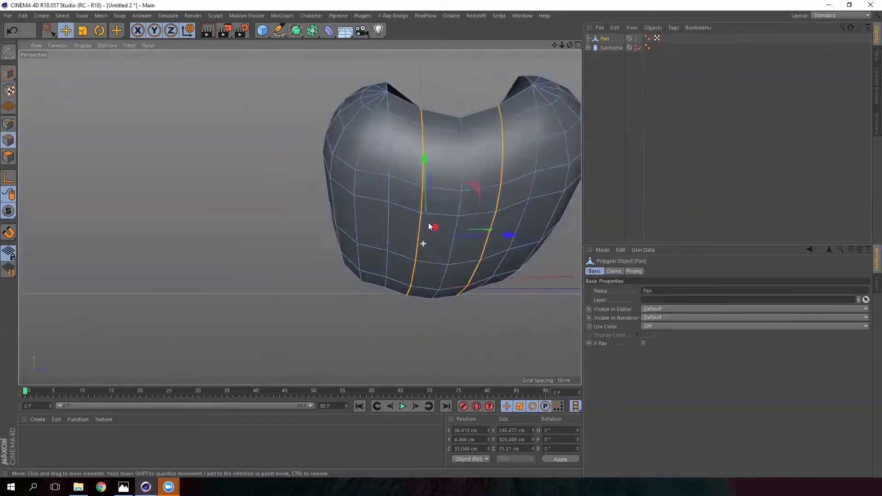
pyautogui.scroll(-8, 431, 227)
pyautogui.keyDown('alt'); pyautogui.moveTo(433, 231); pyautogui.dragTo(277, 252); pyautogui.keyUp('alt')
pyautogui.scroll(3, 329, 239)
pyautogui.scroll(-3, 329, 239)
pyautogui.keyDown('alt'); pyautogui.moveTo(329, 239); pyautogui.dragTo(354, 254); pyautogui.keyUp('alt')
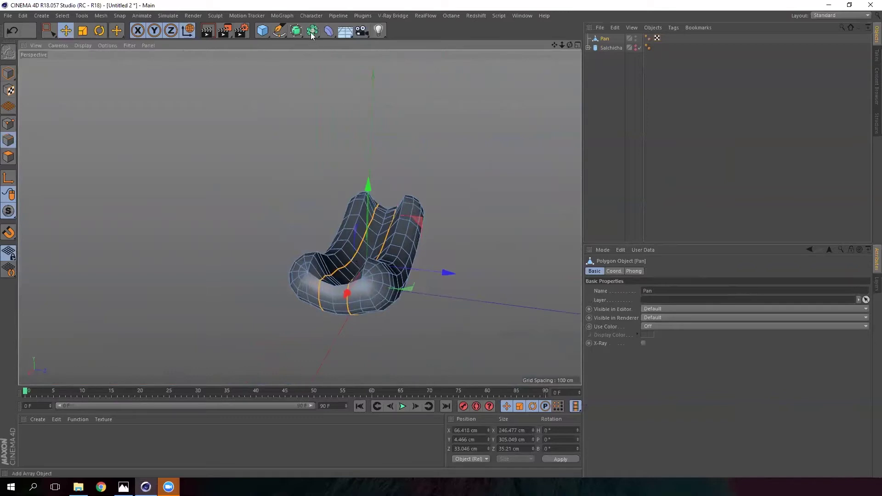
pyautogui.click(297, 30)
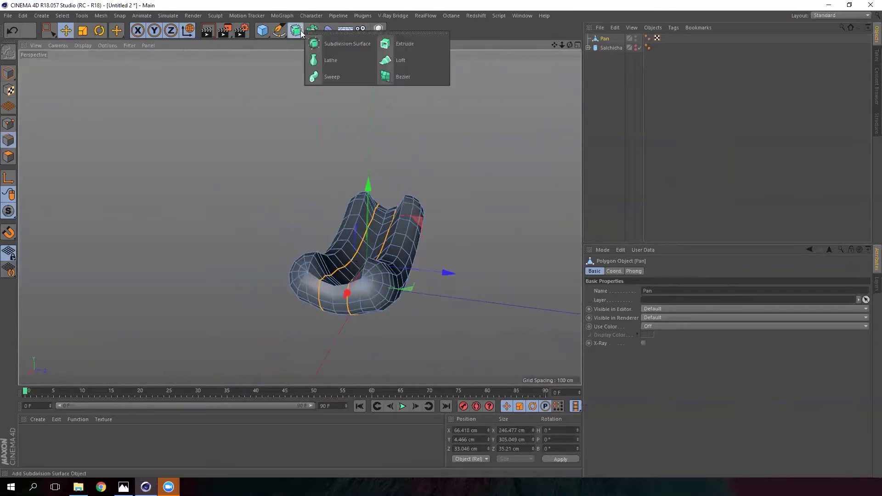
pyautogui.click(357, 44)
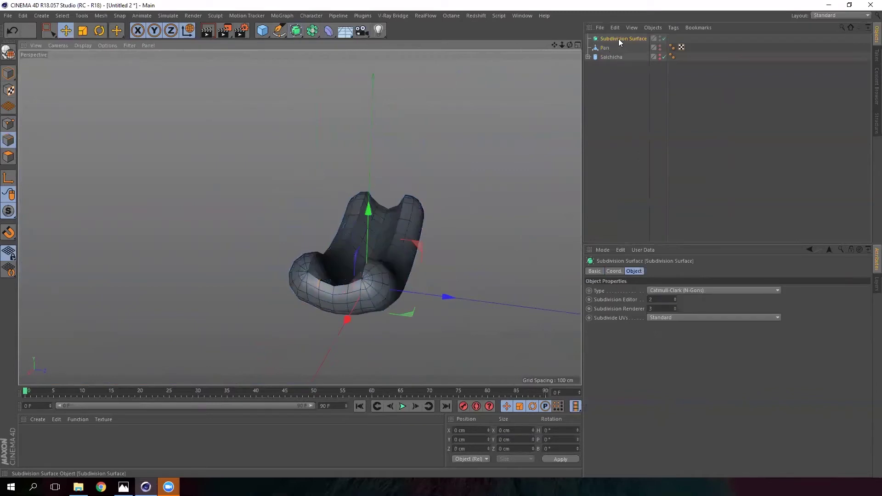
pyautogui.click(606, 48)
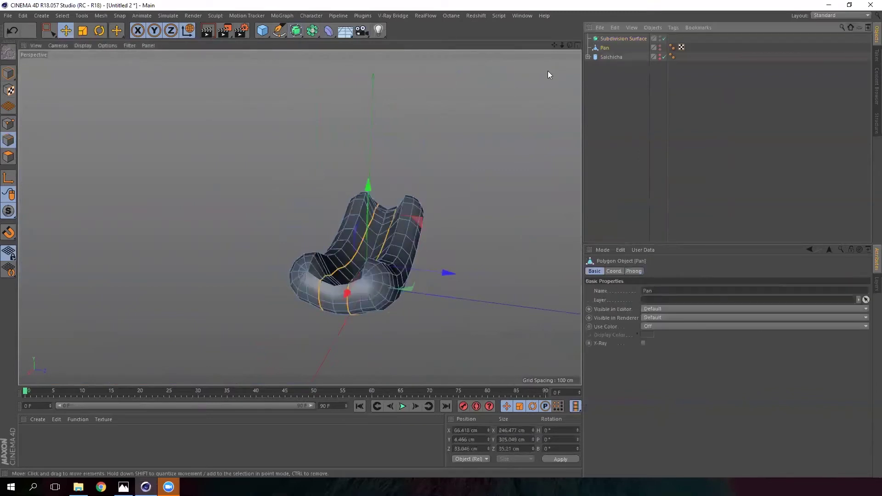
pyautogui.click(10, 74)
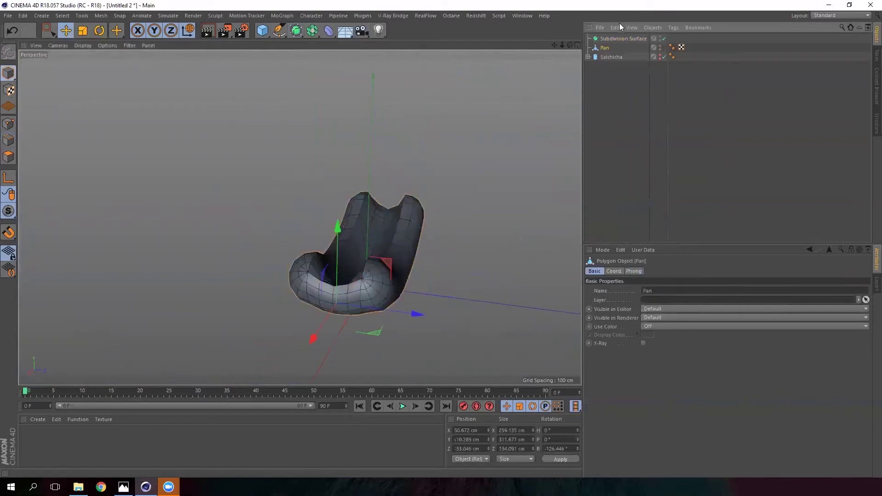
pyautogui.moveTo(607, 47); pyautogui.dragTo(631, 38)
pyautogui.click(631, 39)
# Try lower Subdivision Editor levels down to 0 to compare the smoothed bun with its base mesh
pyautogui.scroll(5, 373, 282)
pyautogui.keyDown('alt'); pyautogui.moveTo(329, 265); pyautogui.dragTo(367, 190); pyautogui.keyUp('alt')
pyautogui.scroll(4, 414, 221)
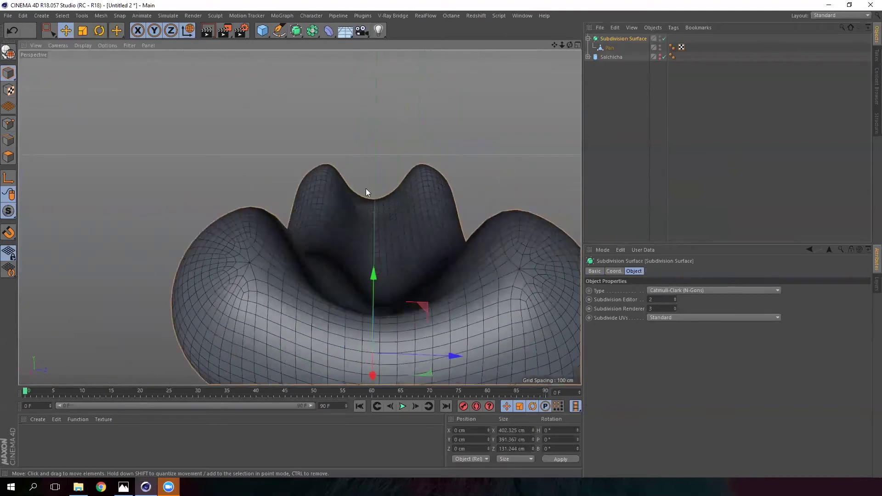
pyautogui.scroll(-4, 406, 229)
pyautogui.keyDown('alt'); pyautogui.moveTo(406, 228); pyautogui.dragTo(389, 259); pyautogui.keyUp('alt')
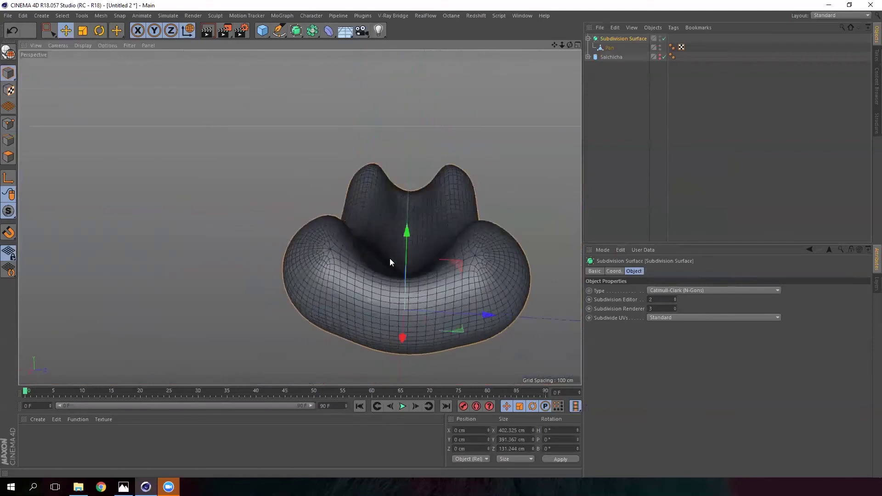
pyautogui.click(675, 301)
pyautogui.click(675, 301)
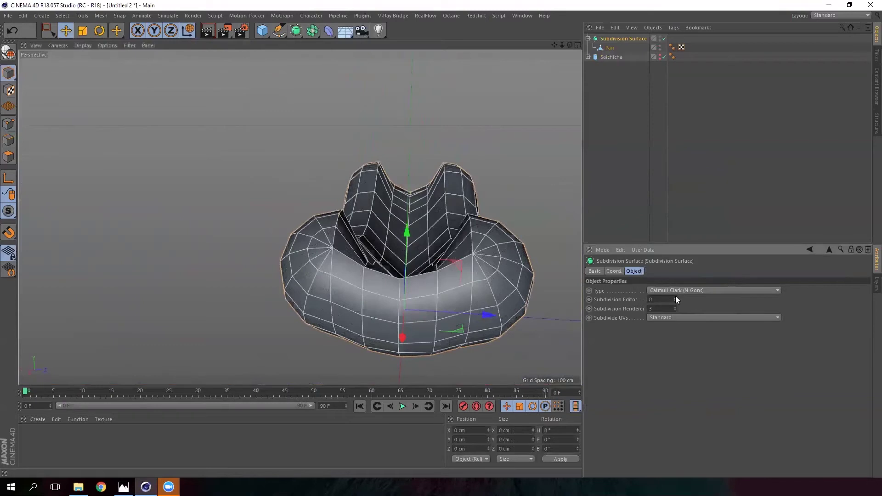
pyautogui.click(676, 297)
pyautogui.click(675, 298)
pyautogui.click(675, 302)
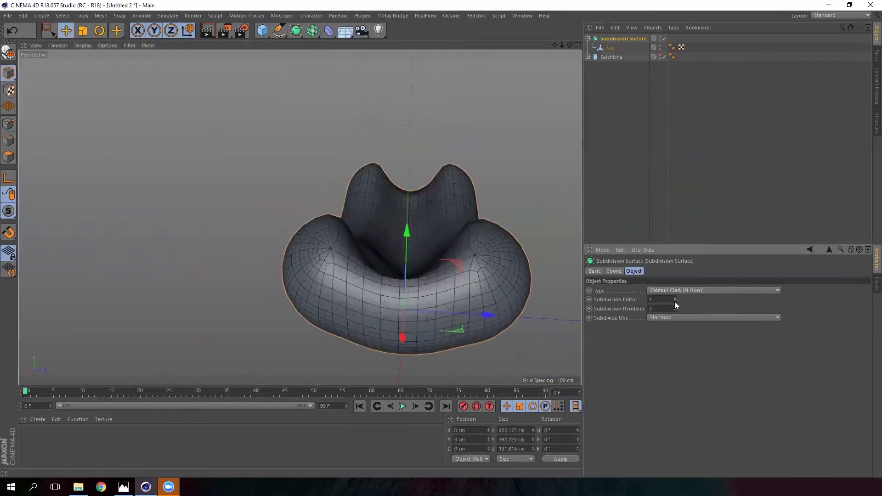
pyautogui.click(675, 302)
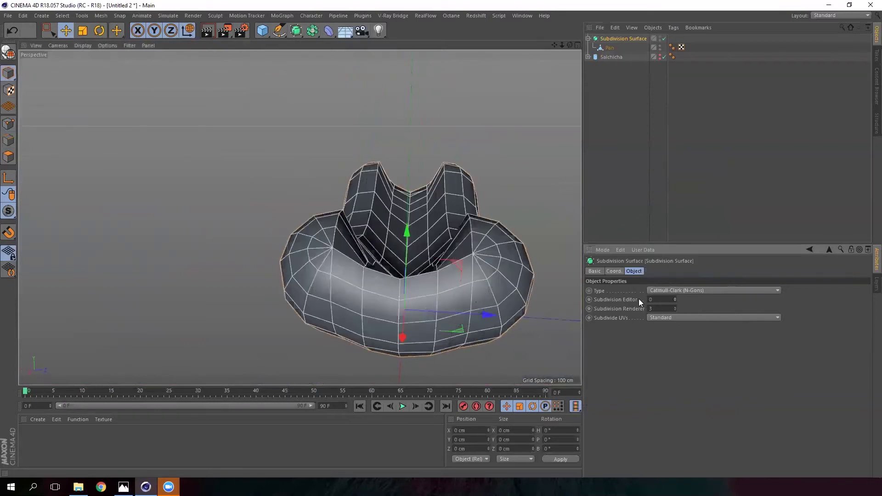
# Set the Subdivision Surface's editor subdivision level to 3
pyautogui.keyDown('alt'); pyautogui.moveTo(402, 180); pyautogui.dragTo(383, 233); pyautogui.keyUp('alt')
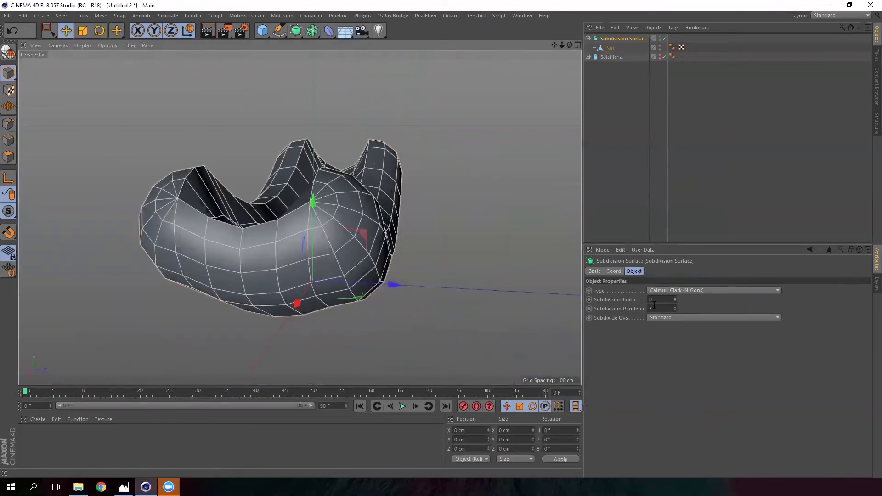
pyautogui.keyDown('alt'); pyautogui.moveTo(288, 186); pyautogui.dragTo(304, 196); pyautogui.keyUp('alt')
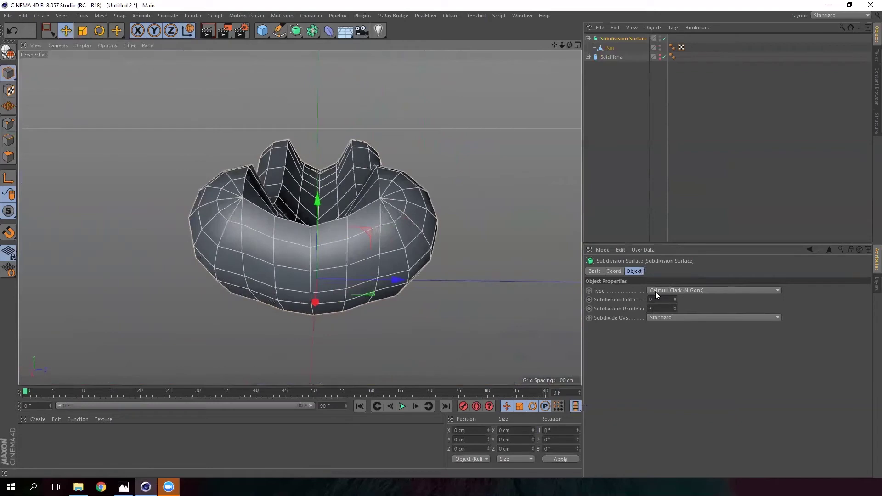
pyautogui.click(675, 298)
pyautogui.click(675, 298)
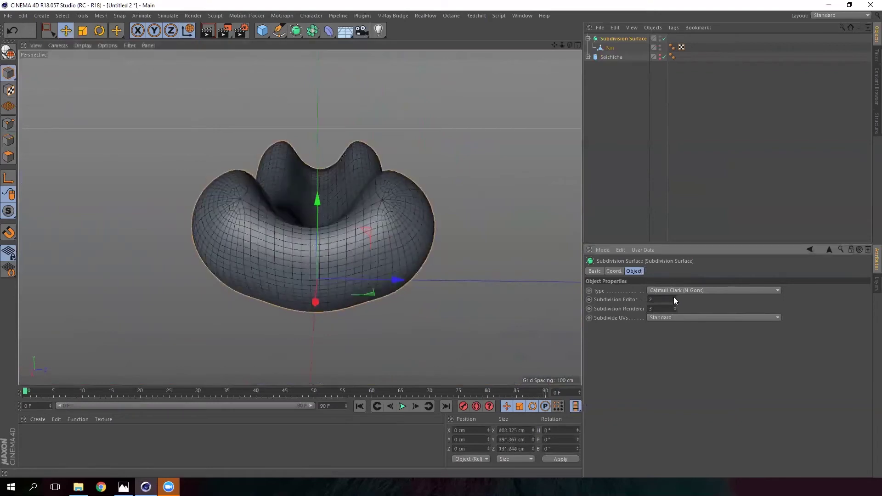
pyautogui.click(675, 298)
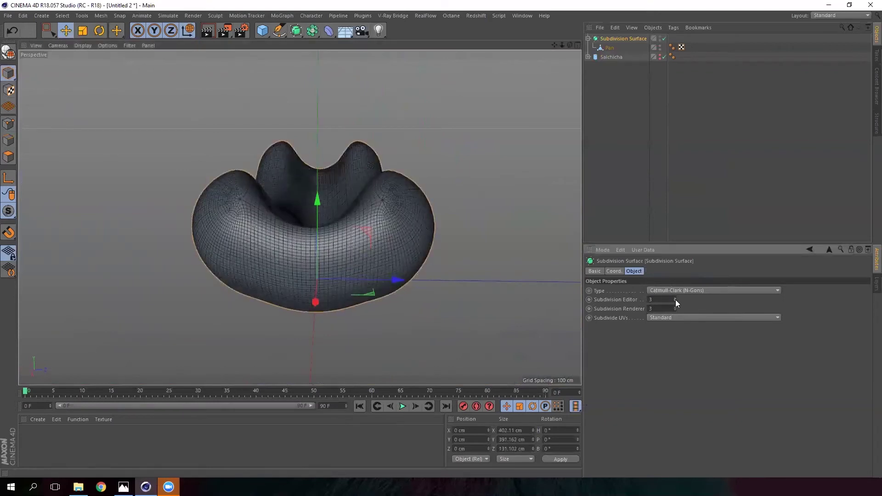
# Reduce the Subdivision Surface's editor subdivision level to 1 for a lighter viewport mesh
pyautogui.keyDown('alt'); pyautogui.moveTo(317, 199); pyautogui.dragTo(321, 235); pyautogui.keyUp('alt')
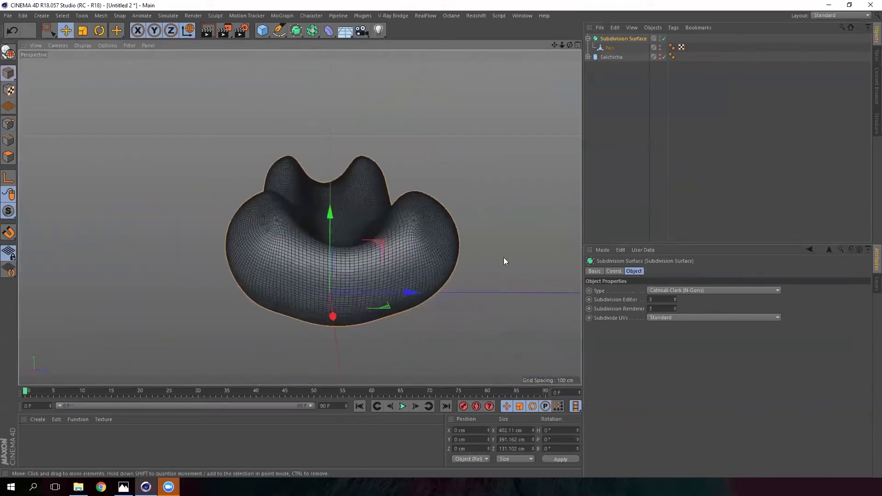
pyautogui.click(676, 301)
pyautogui.click(675, 302)
pyautogui.keyDown('alt'); pyautogui.moveTo(392, 253); pyautogui.dragTo(255, 242); pyautogui.keyUp('alt')
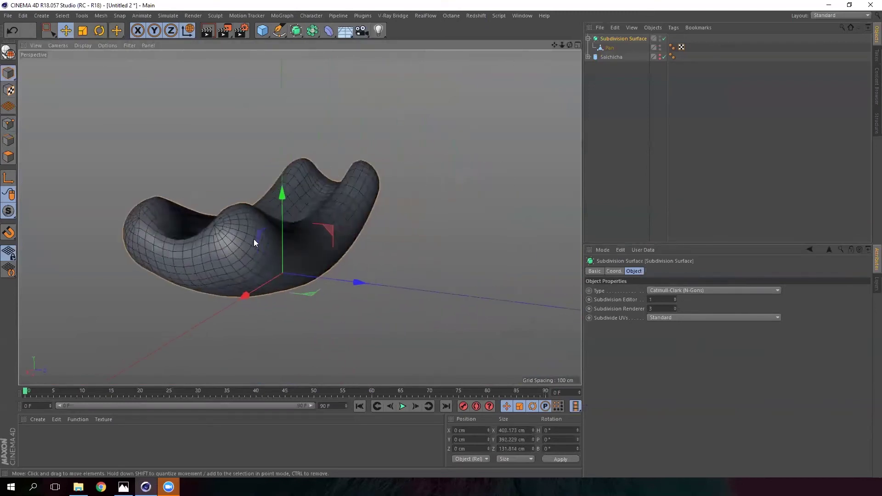
pyautogui.keyDown('alt'); pyautogui.moveTo(253, 240); pyautogui.dragTo(286, 253, button='middle'); pyautogui.keyUp('alt')
# Render a viewport region around the whole bun to check its smoothing at the renderer subdivision level
pyautogui.moveTo(230, 30); pyautogui.dragTo(279, 44)
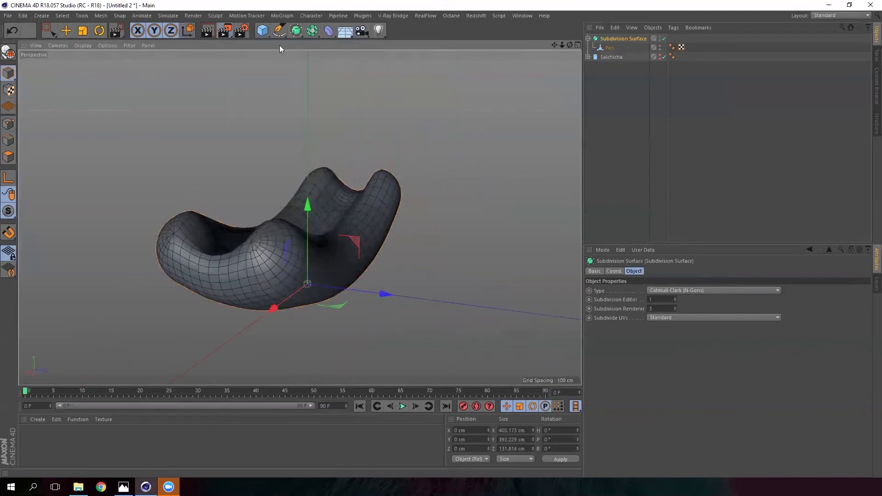
pyautogui.moveTo(121, 122); pyautogui.dragTo(423, 347)
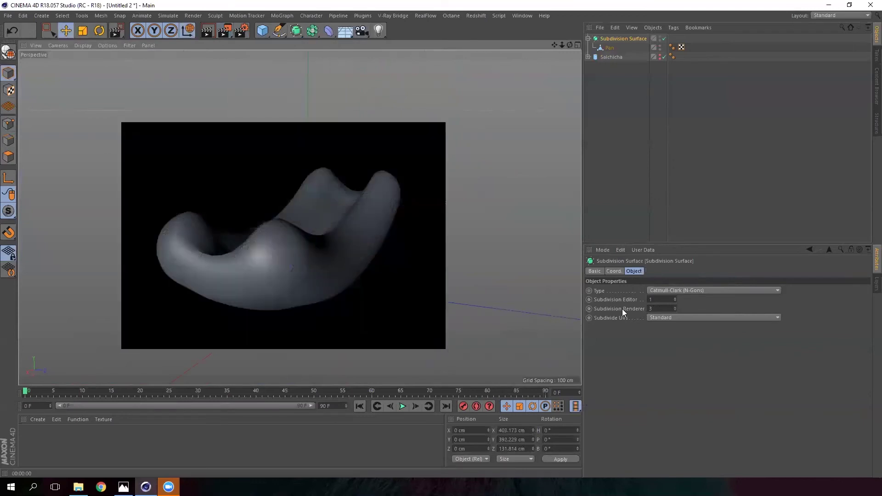
pyautogui.doubleClick(657, 309)
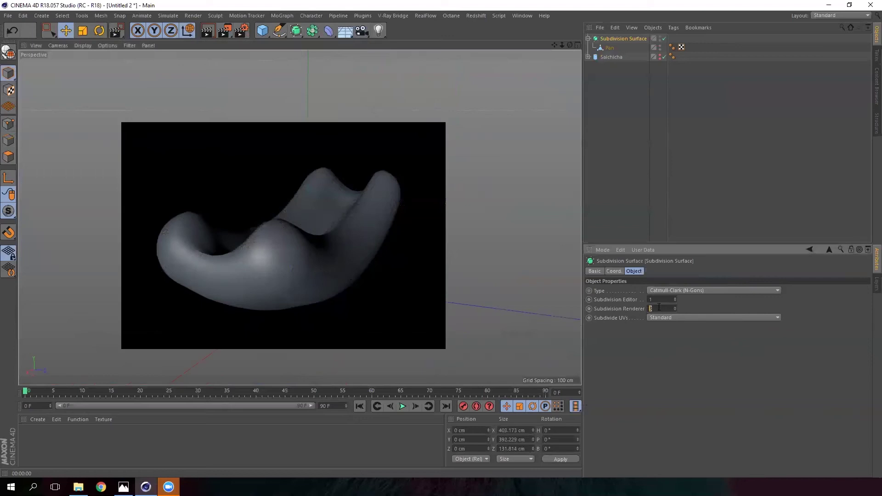
pyautogui.click(444, 238)
# Raise the Subdivision Surface's editor subdivision level by one and deselect the bun
pyautogui.scroll(-3, 271, 234)
pyautogui.keyDown('alt'); pyautogui.moveTo(263, 242); pyautogui.dragTo(331, 271); pyautogui.keyUp('alt')
pyautogui.click(331, 271)
pyautogui.click(676, 298)
pyautogui.keyDown('alt'); pyautogui.moveTo(241, 245); pyautogui.dragTo(283, 246); pyautogui.keyUp('alt')
pyautogui.click(400, 235)
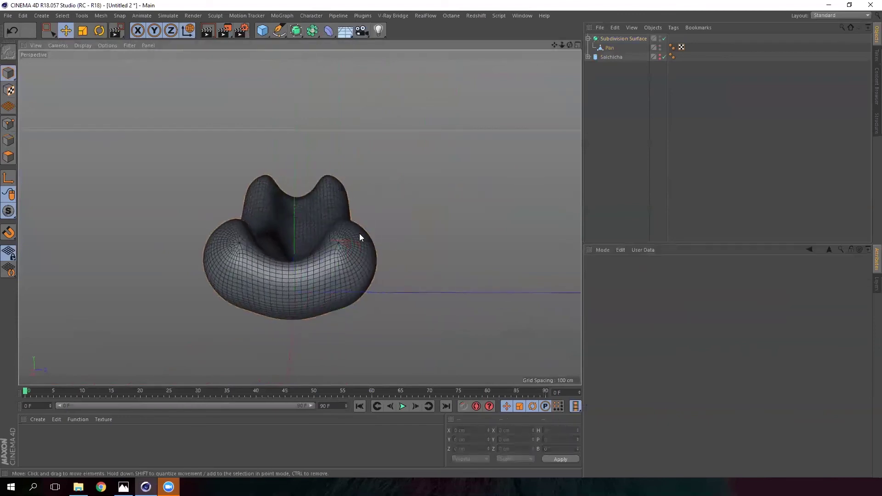
# Make the Salchicha visible again and move it up in the bun to a Y position of about 13.4 cm
pyautogui.click(659, 56)
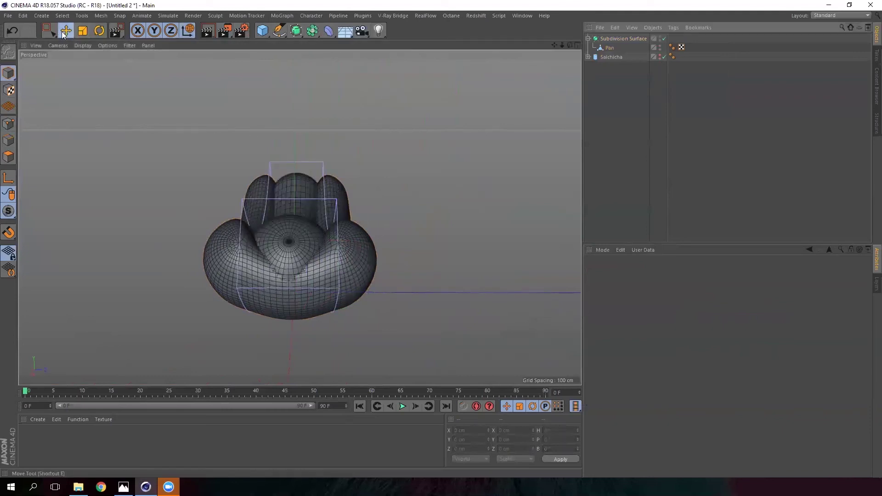
pyautogui.click(588, 39)
pyautogui.click(611, 48)
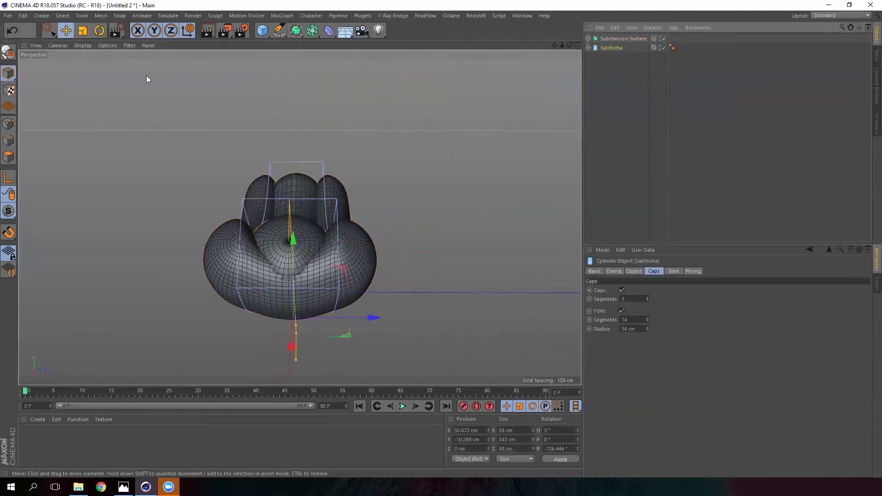
pyautogui.keyDown('alt'); pyautogui.moveTo(292, 273); pyautogui.dragTo(326, 232); pyautogui.keyUp('alt')
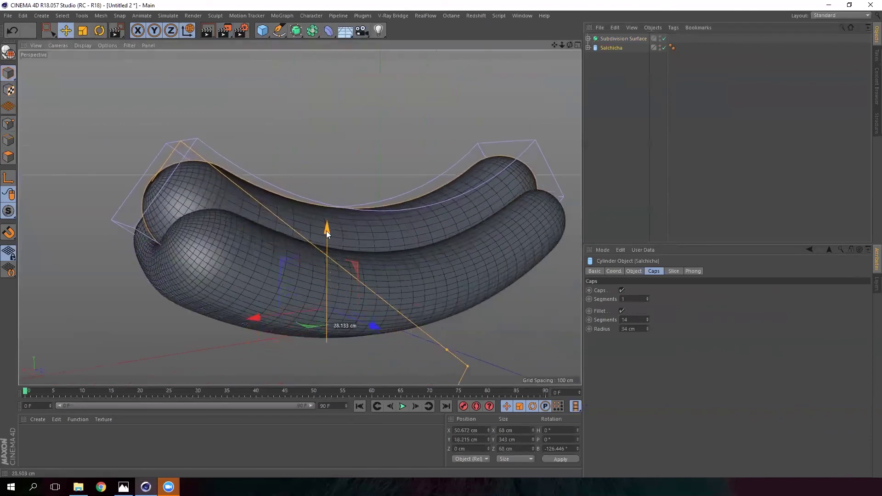
pyautogui.keyDown('alt'); pyautogui.moveTo(214, 255); pyautogui.dragTo(389, 283); pyautogui.keyUp('alt')
pyautogui.keyDown('alt'); pyautogui.moveTo(389, 284); pyautogui.dragTo(264, 260, button='middle'); pyautogui.keyUp('alt')
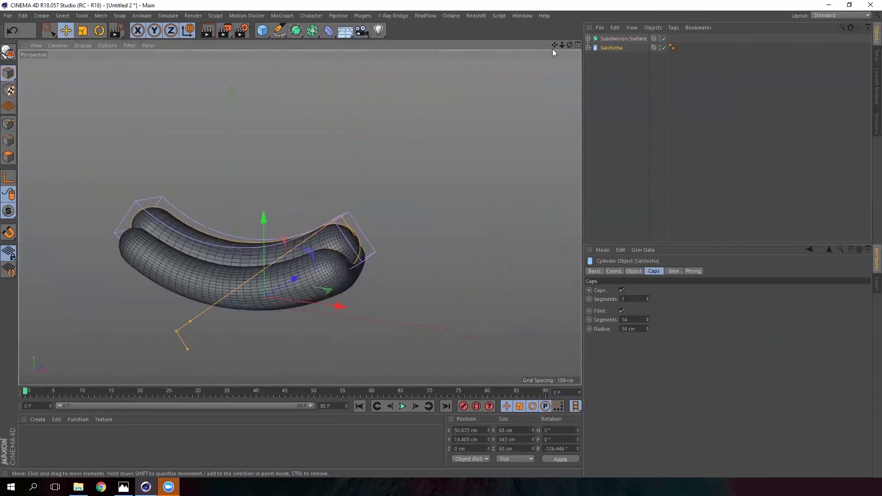
# Set the Salchicha cylinder's radius to 23 cm and lower it into the bun to a Y position of about 6.9 cm
pyautogui.click(588, 47)
pyautogui.click(635, 271)
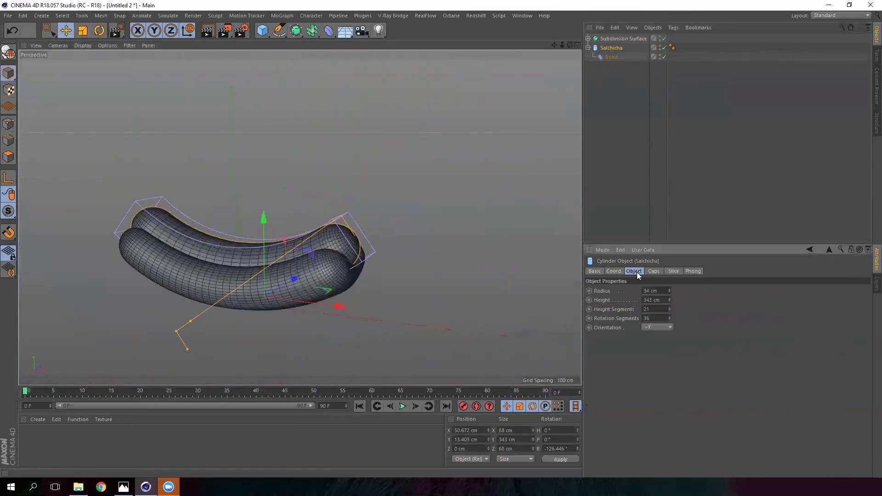
pyautogui.moveTo(670, 293); pyautogui.dragTo(670, 293)
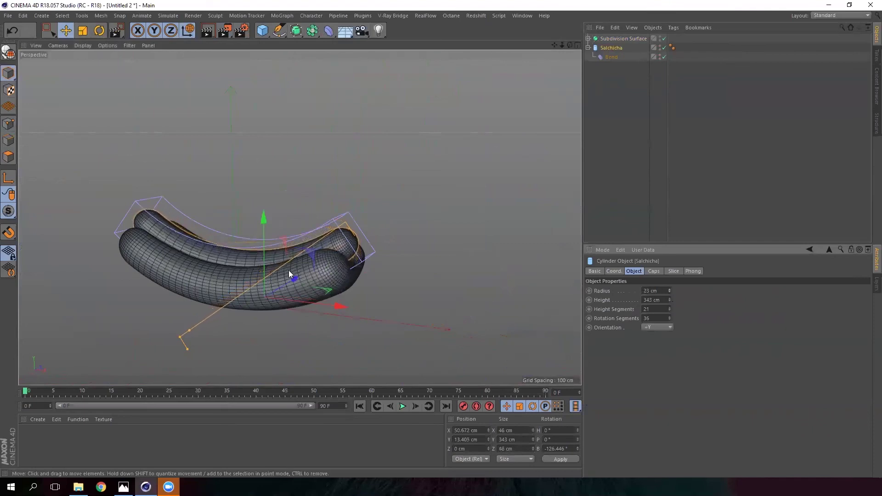
pyautogui.keyDown('alt'); pyautogui.moveTo(292, 276); pyautogui.dragTo(236, 266); pyautogui.keyUp('alt')
pyautogui.click(588, 48)
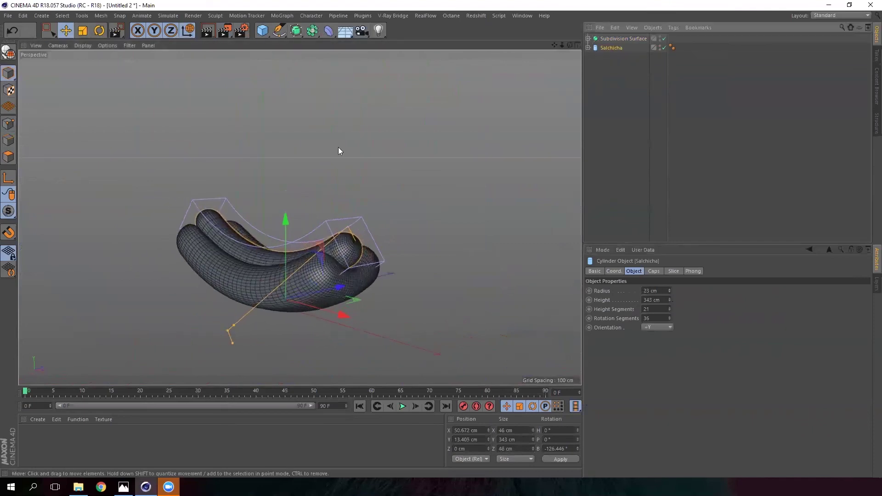
pyautogui.keyDown('alt'); pyautogui.moveTo(257, 202); pyautogui.dragTo(282, 244); pyautogui.keyUp('alt')
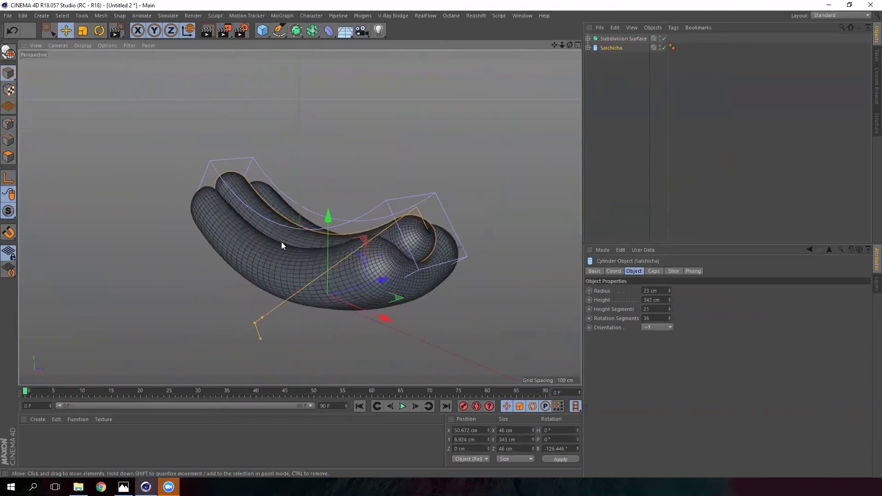